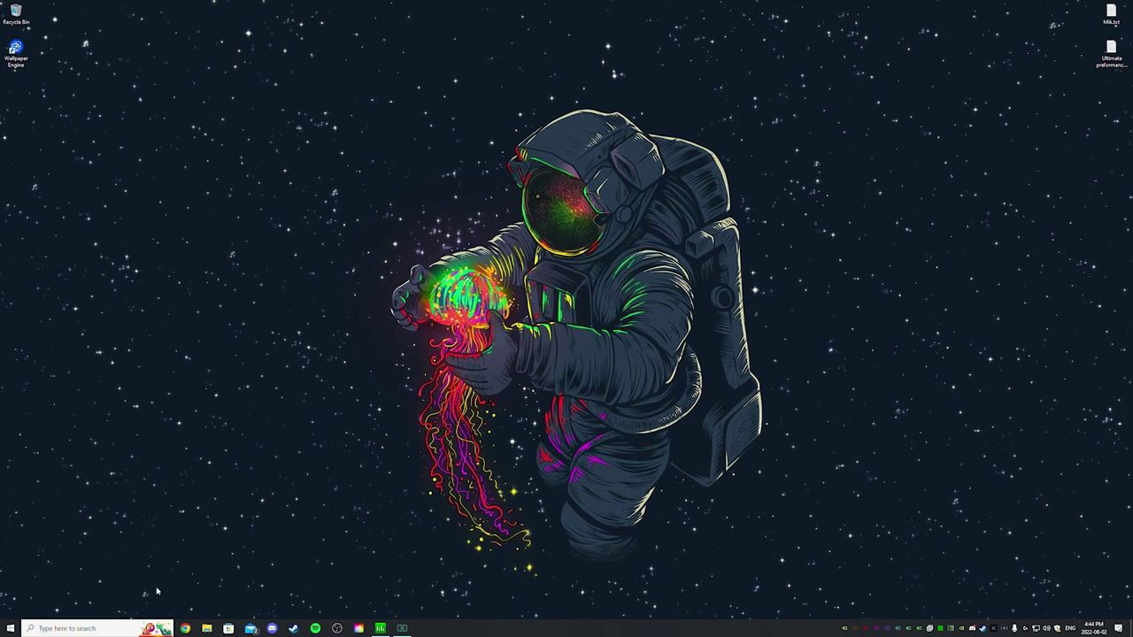
Check the Xbox Game Bar on/off setting in Windows Settings and close the window
left_click(152, 629)
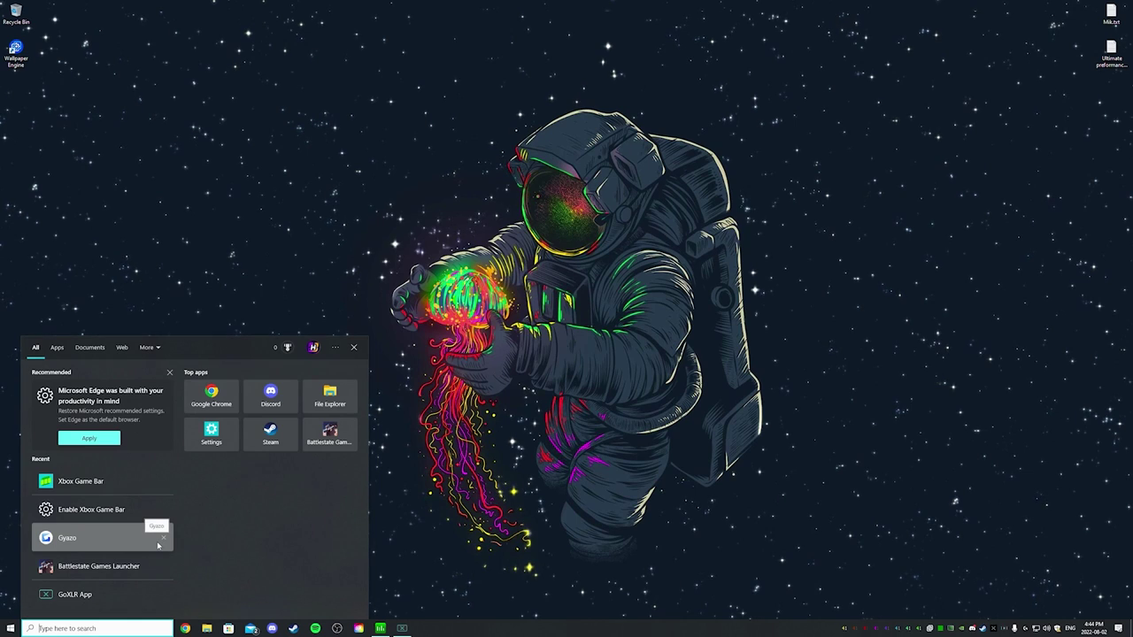
type("xbox")
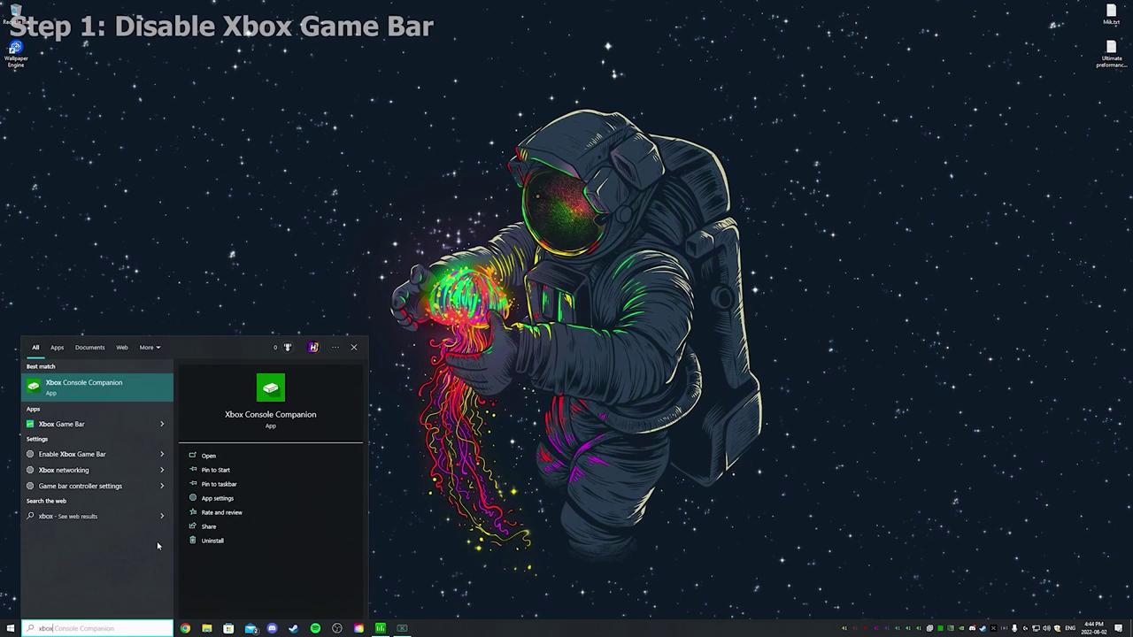
left_click(97, 454)
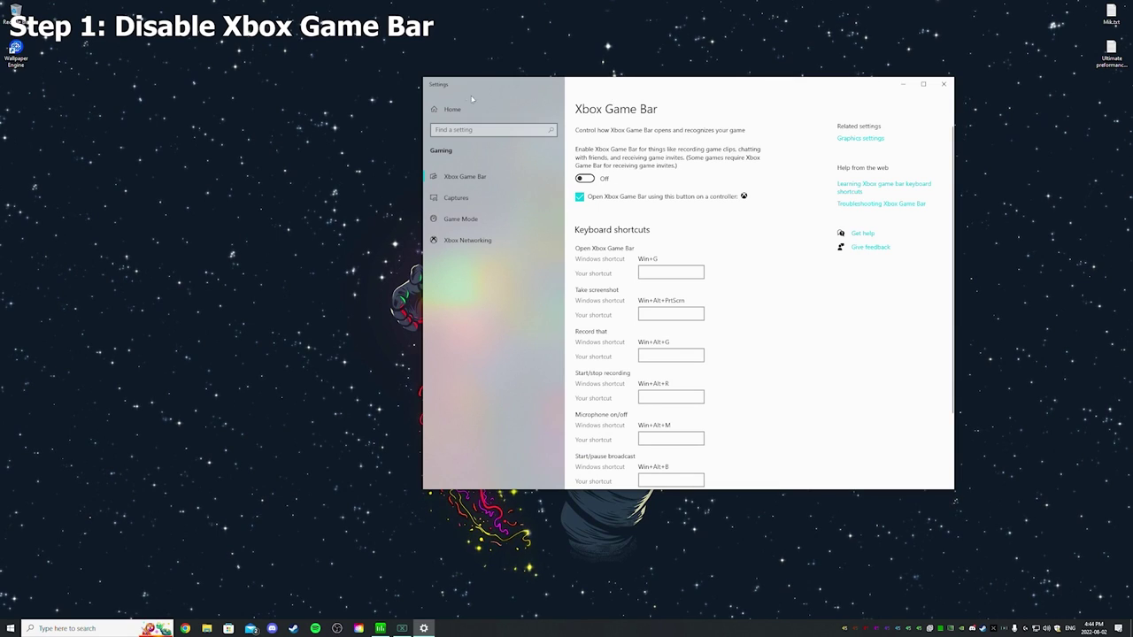
left_click(944, 83)
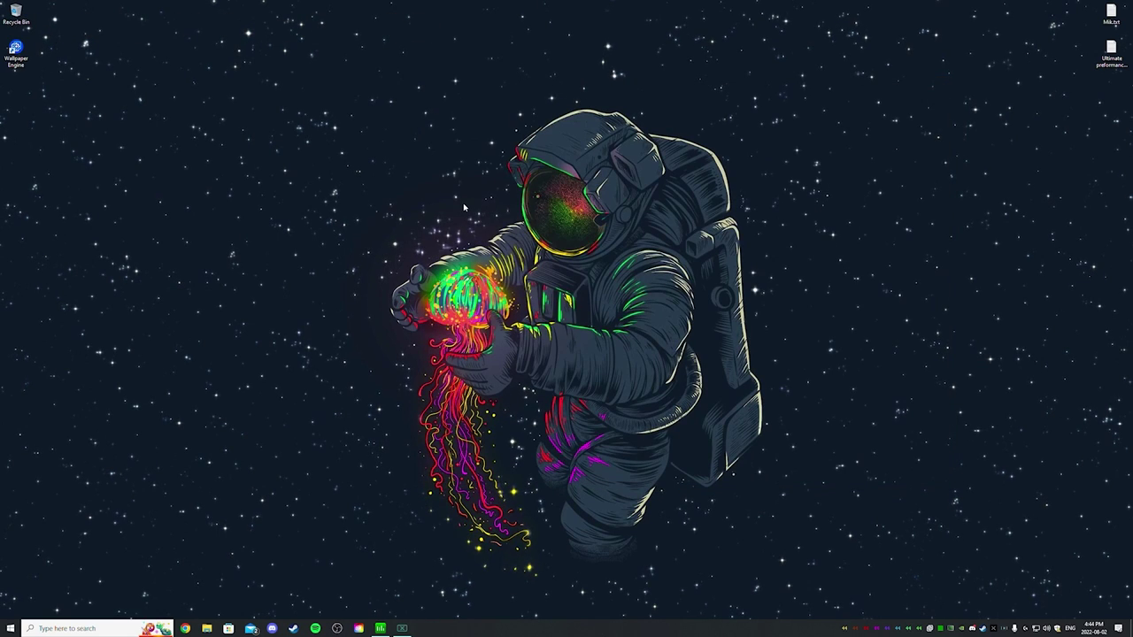
Check the RAM speed on Task Manager's memory performance page, then close Task Manager
right_click(463, 207)
left_click(535, 277)
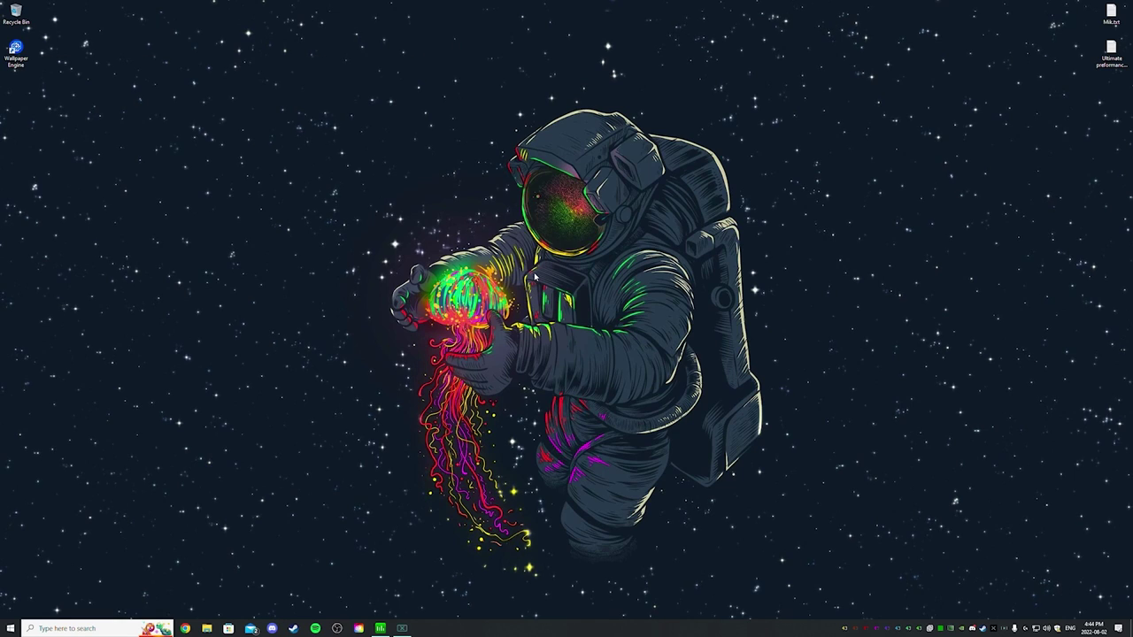
key("ctrl+alt+Delete")
left_click(557, 316)
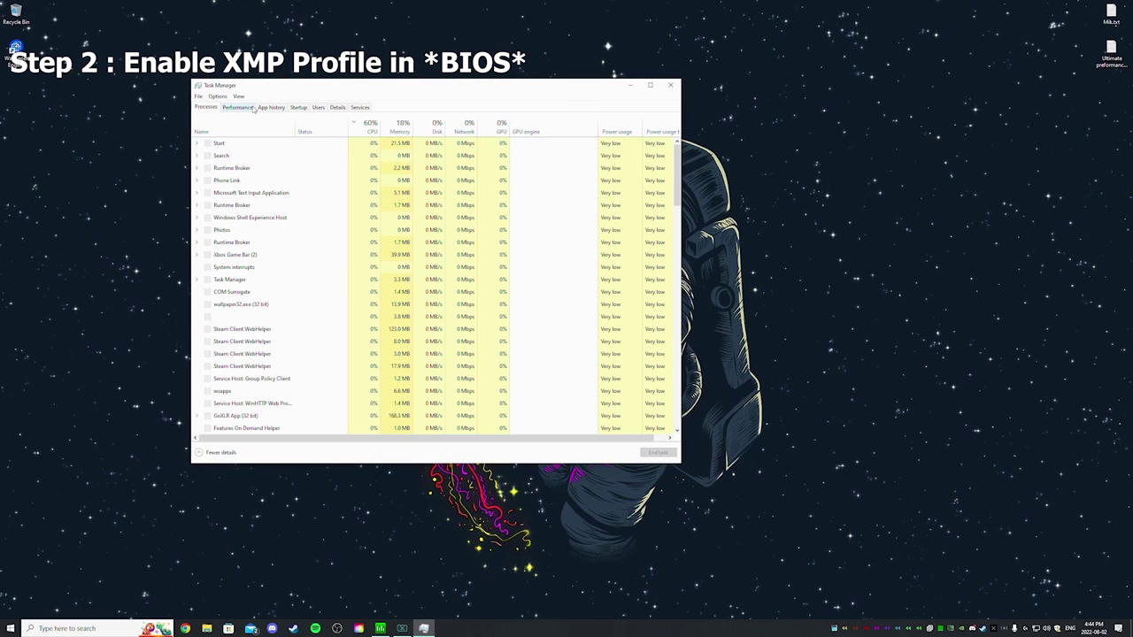
left_click(241, 107)
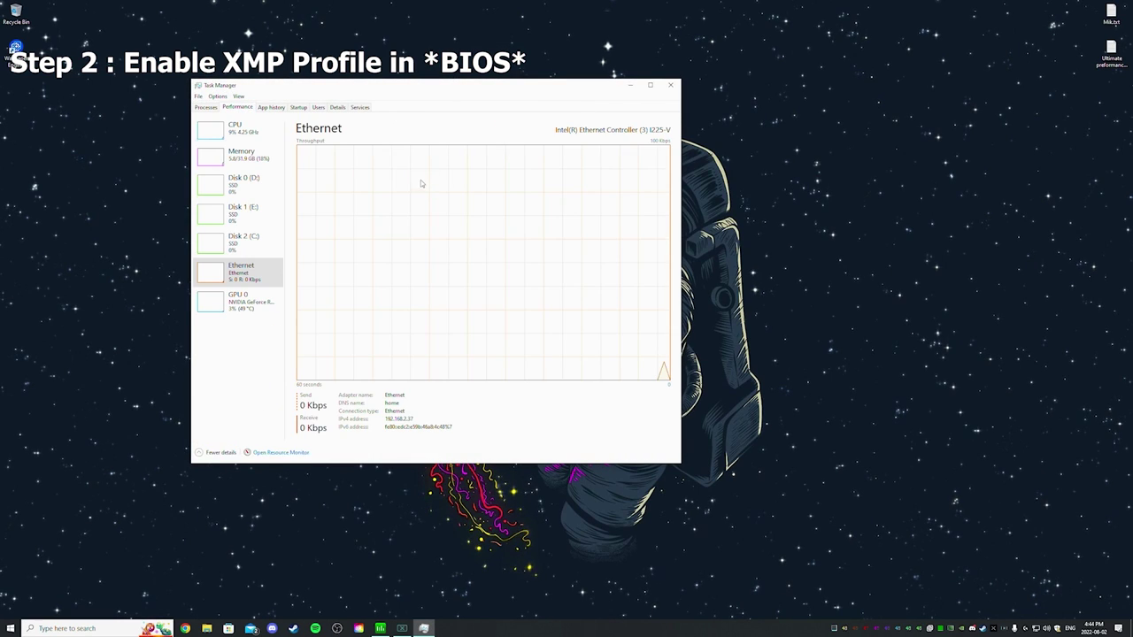
left_click(241, 157)
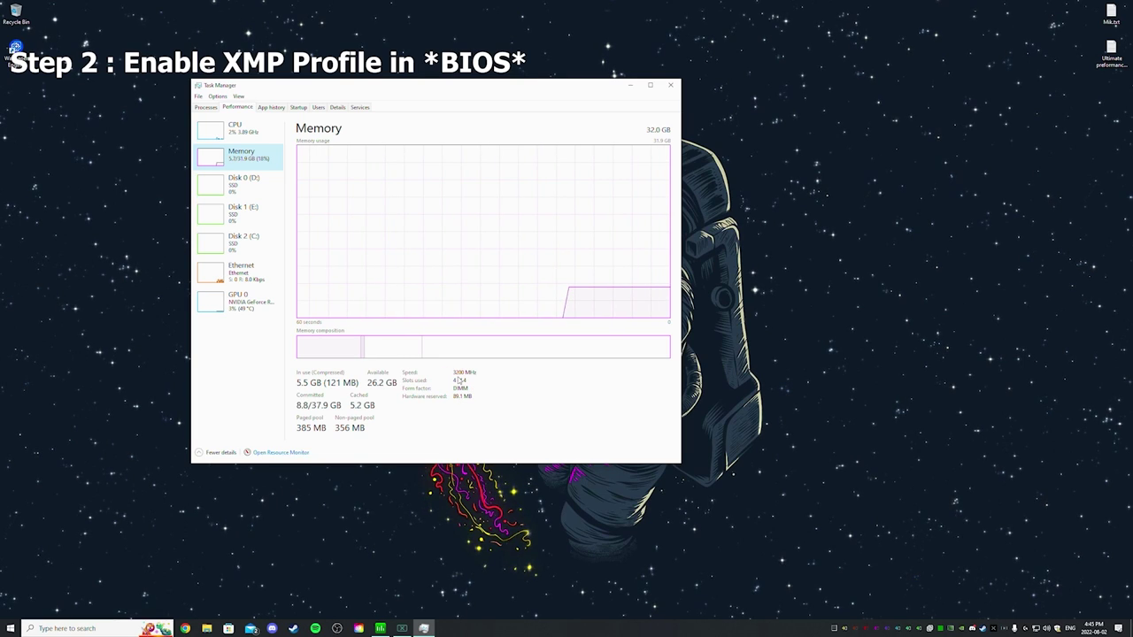
right_click(709, 278)
key("Escape")
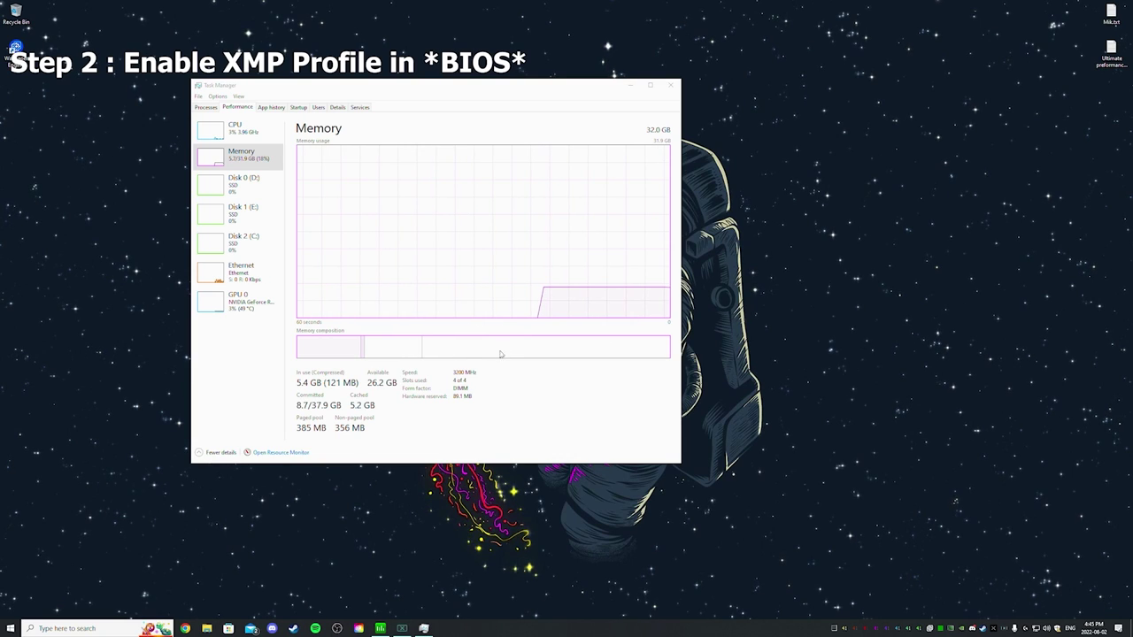
left_click_drag(390, 90, 345, 103)
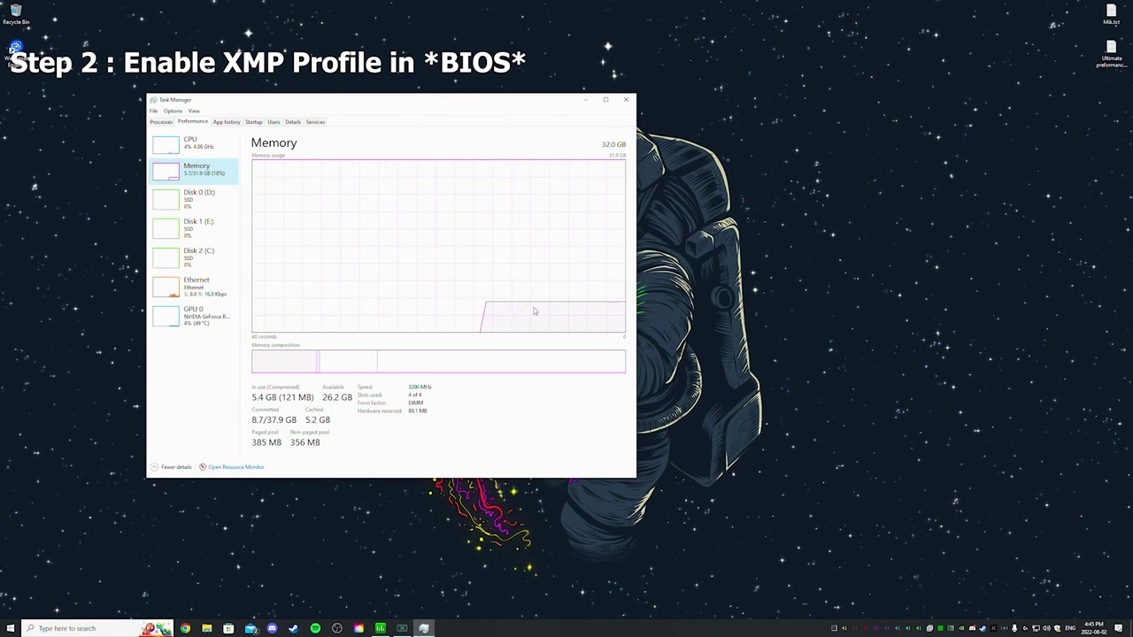
mouse_move(432, 369)
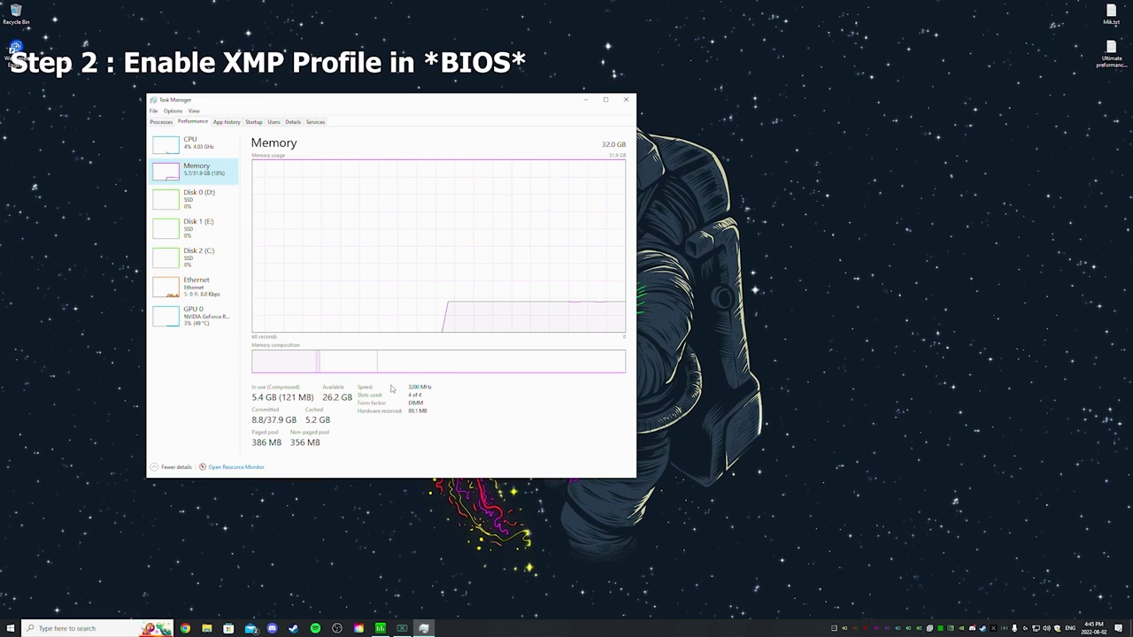
left_click(626, 99)
Open the program-specific 3D settings in the NVIDIA Control Panel and look at the list of programs that can be added
right_click(539, 207)
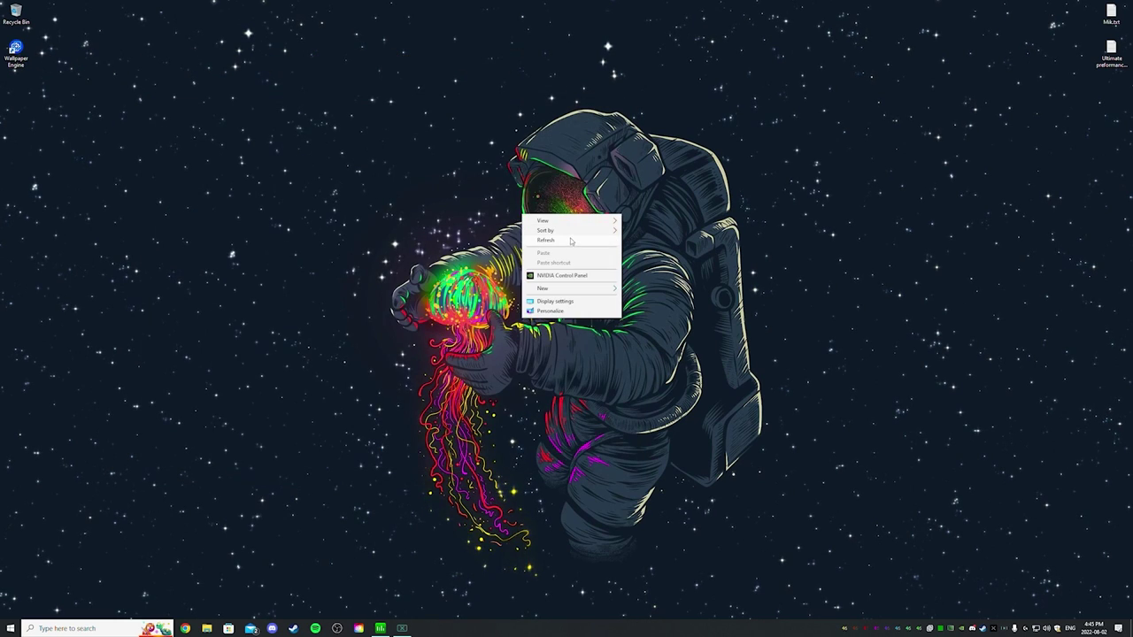
key("Escape")
right_click(347, 542)
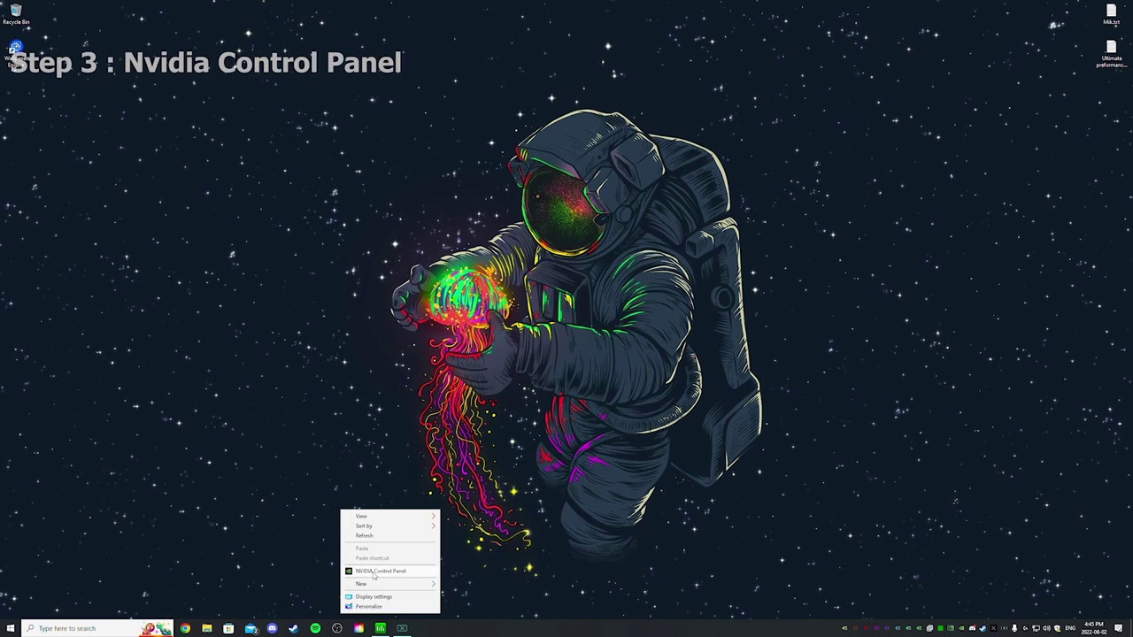
left_click(364, 536)
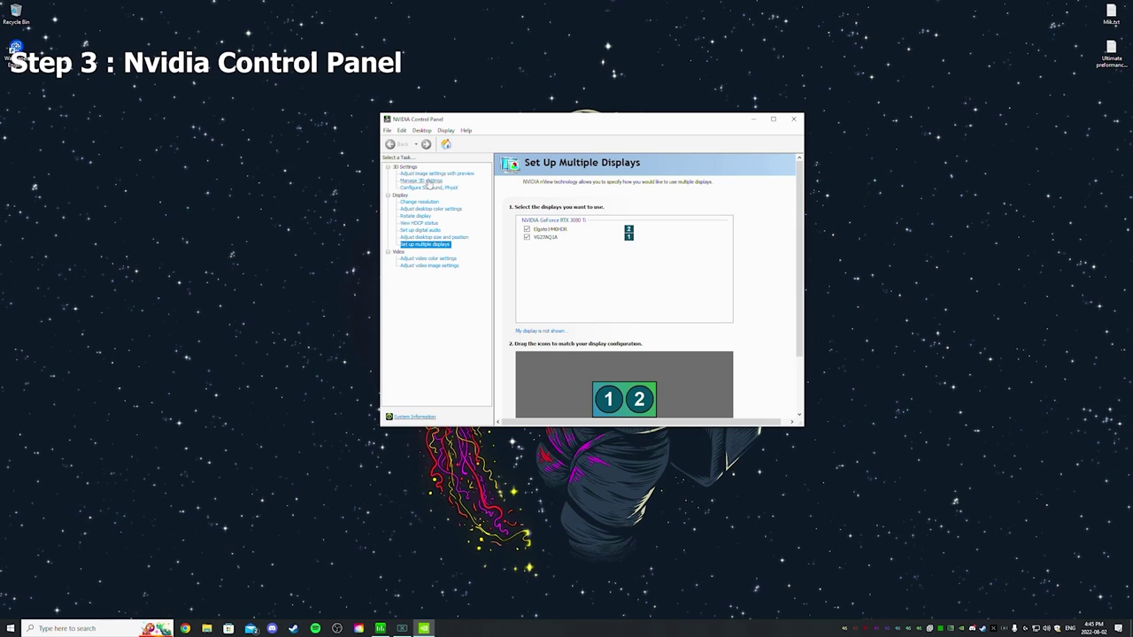
left_click(432, 181)
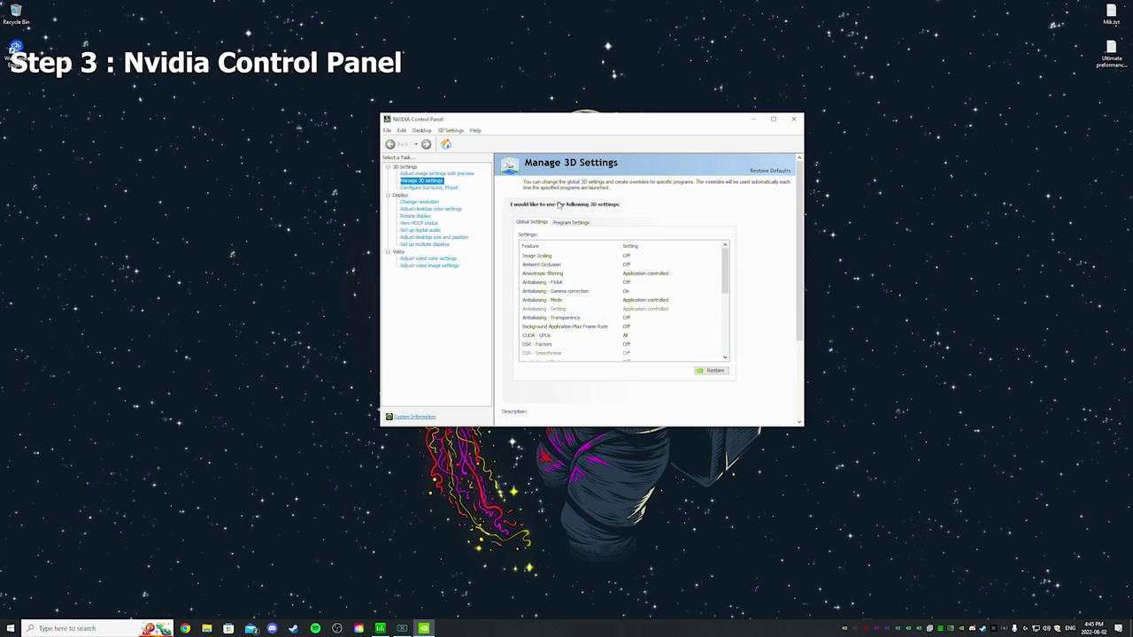
left_click(565, 223)
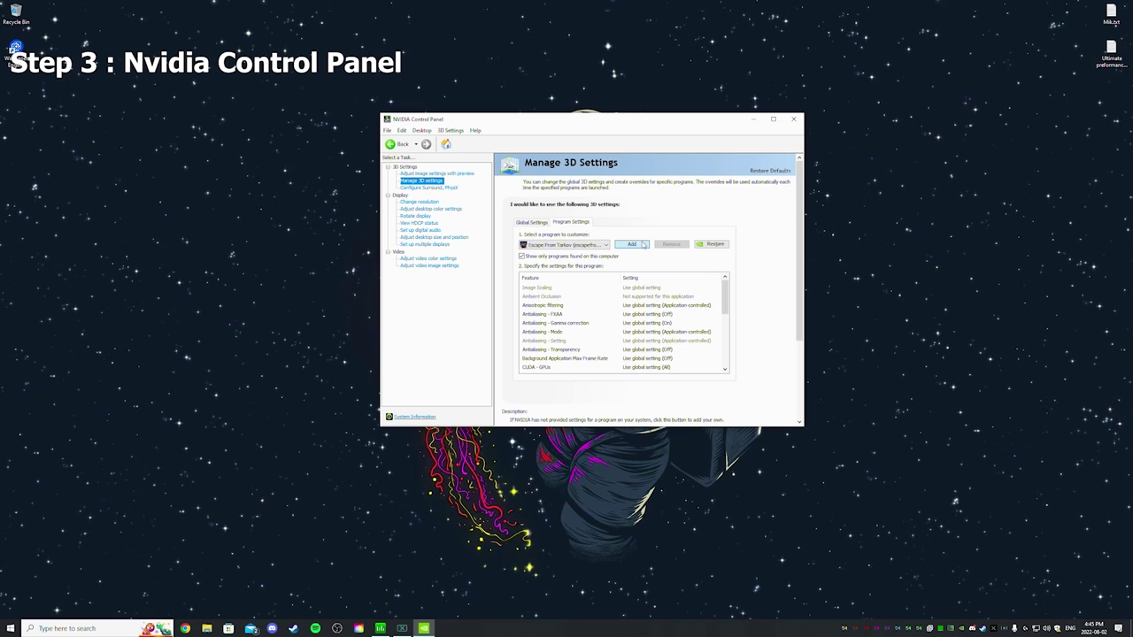
left_click(634, 244)
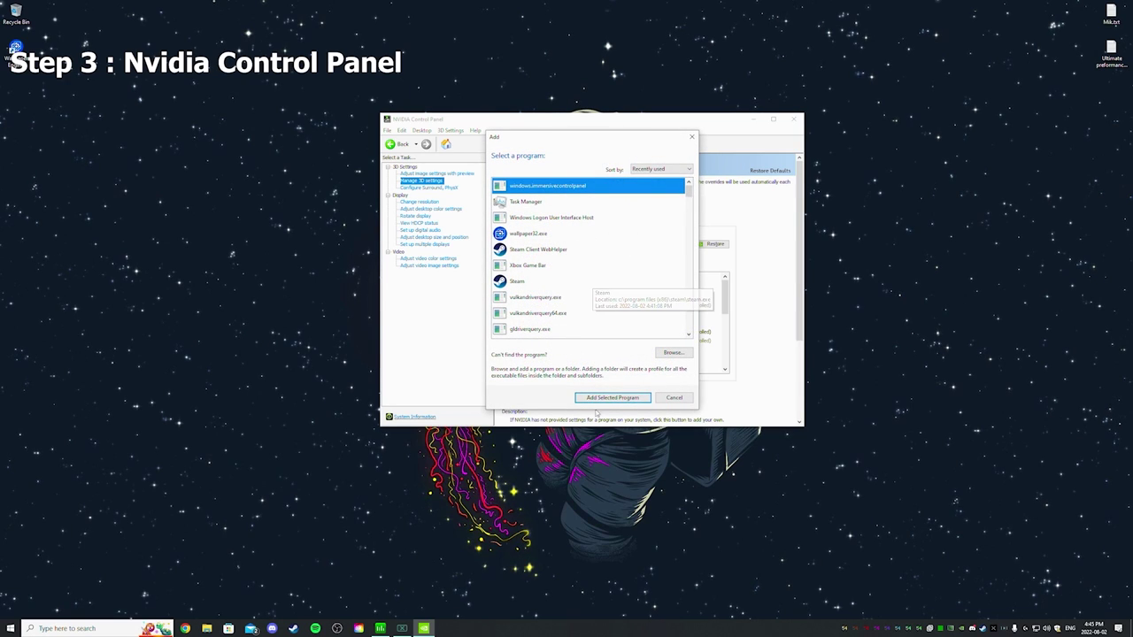
left_click(692, 138)
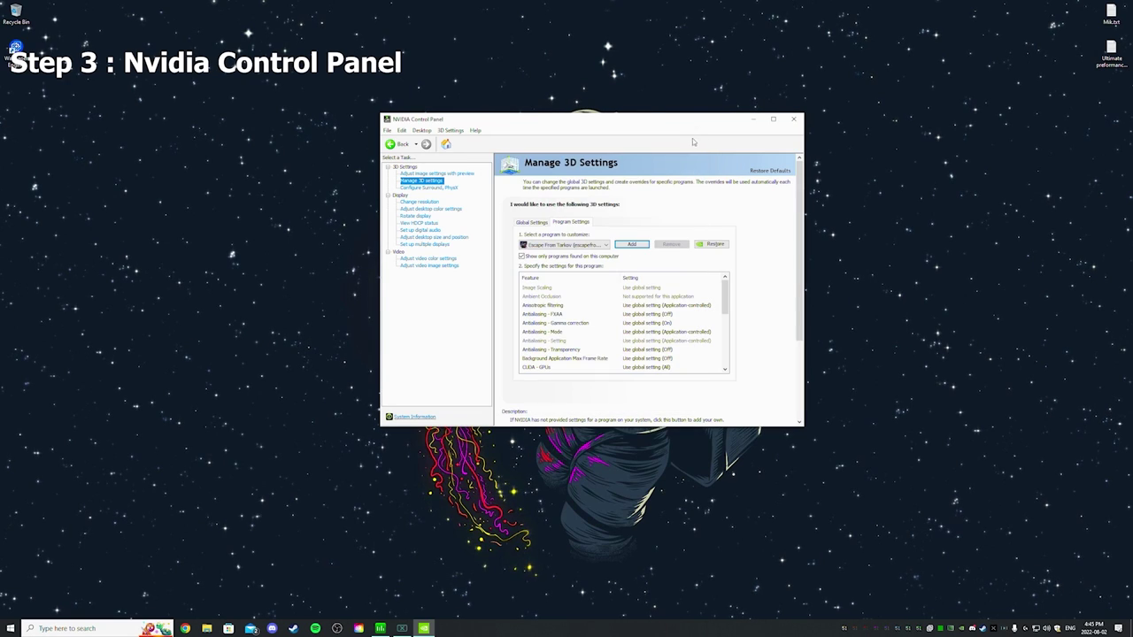
Review the 3D settings for Escape From Tarkov, including the Texture filtering - Quality options, and close the NVIDIA Control Panel
left_click_drag(727, 295, 727, 325)
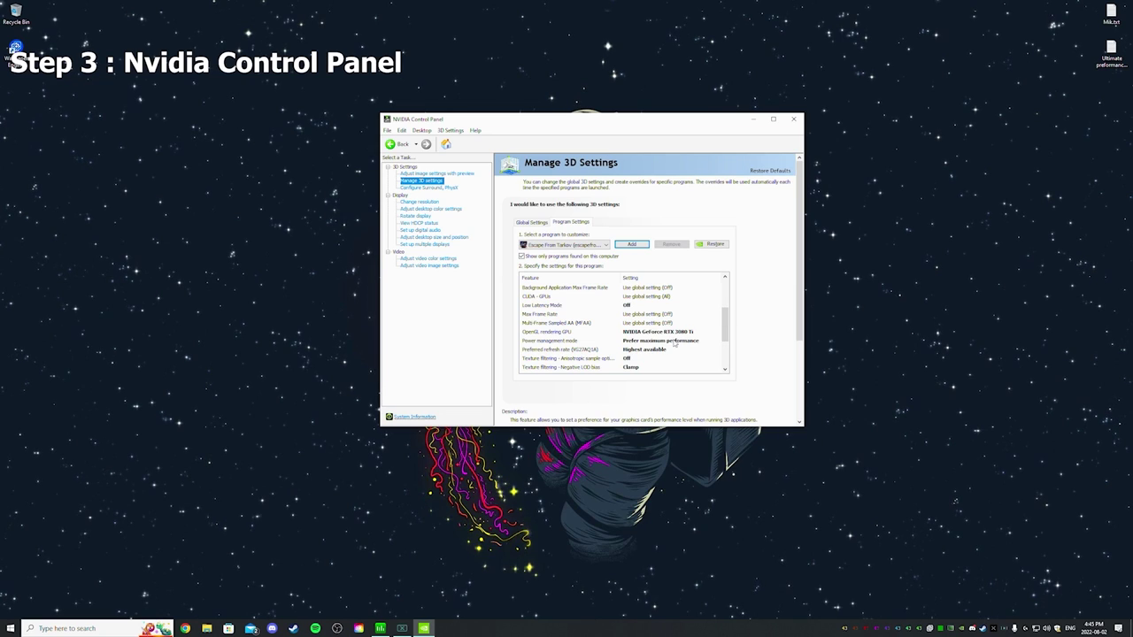
scroll(673, 342, "down", 1)
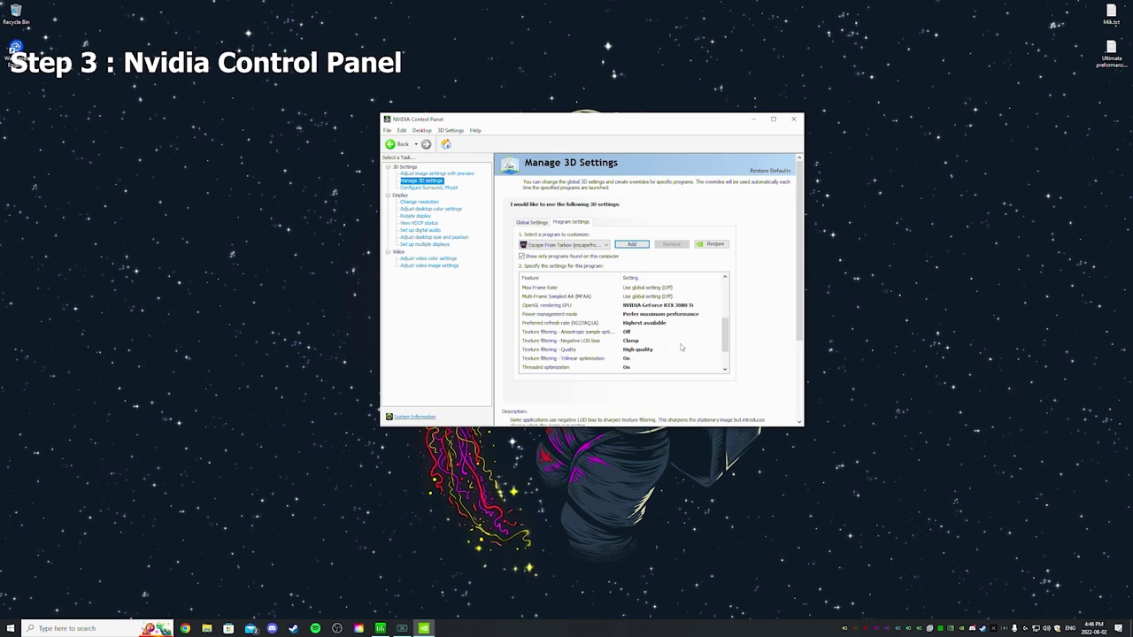
scroll(644, 345, "down", 1)
left_click(645, 335)
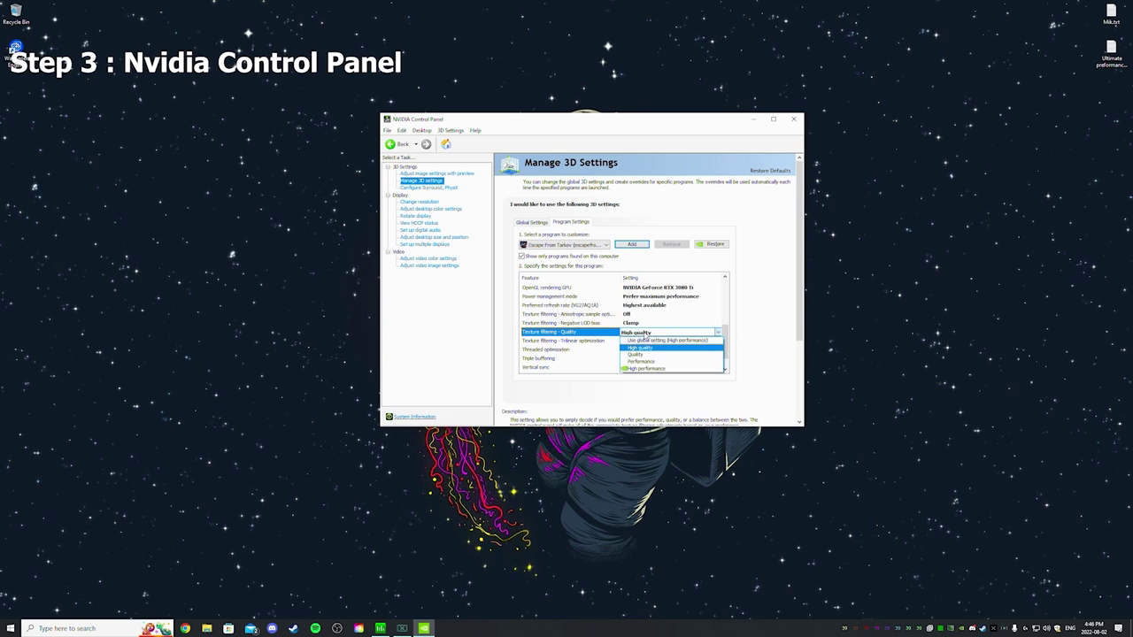
left_click(651, 340)
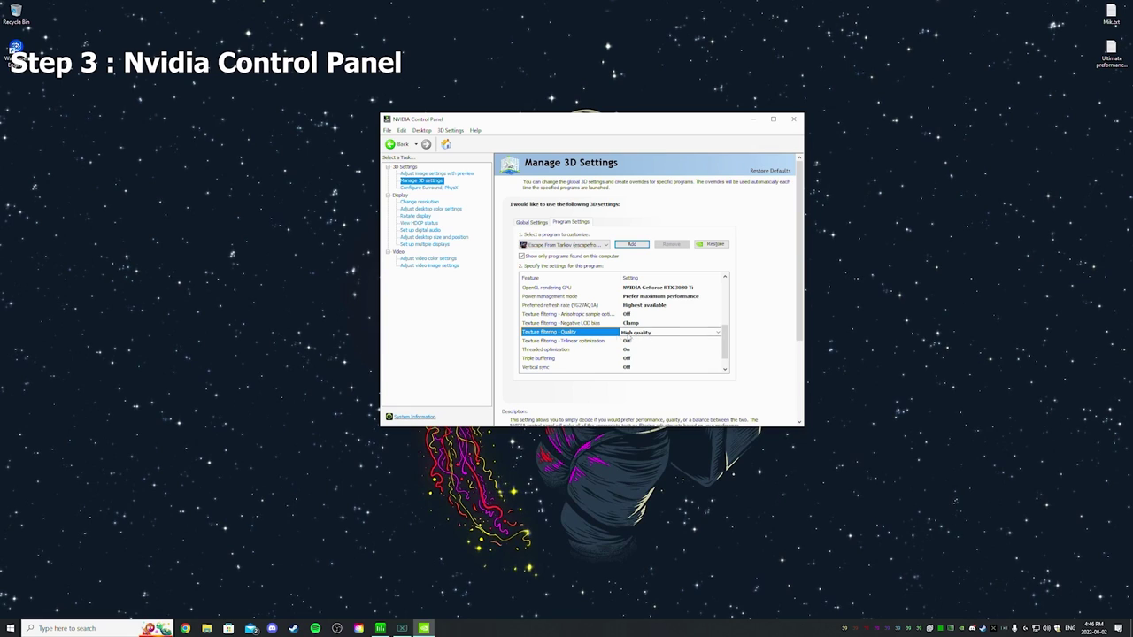
left_click_drag(724, 342, 724, 348)
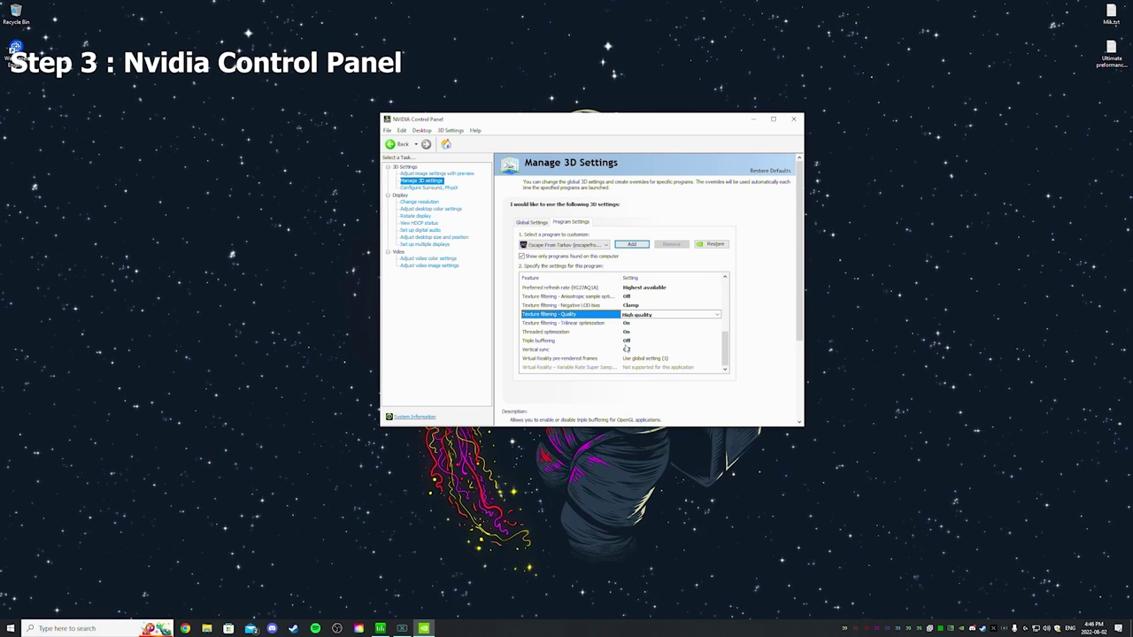
scroll(729, 357, "up", 10)
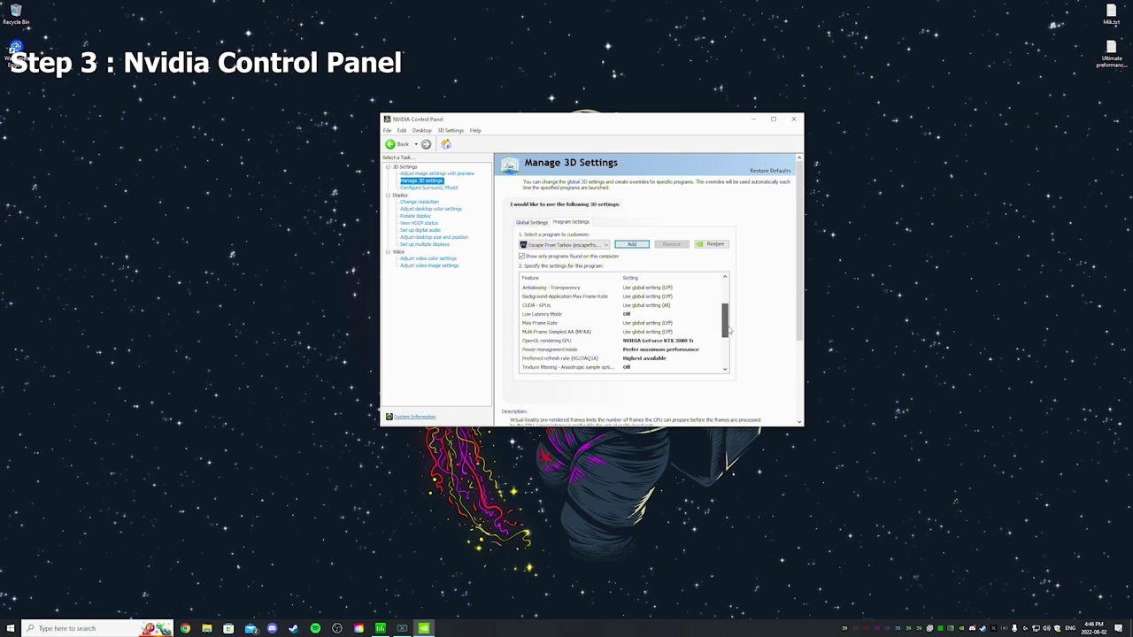
left_click(794, 120)
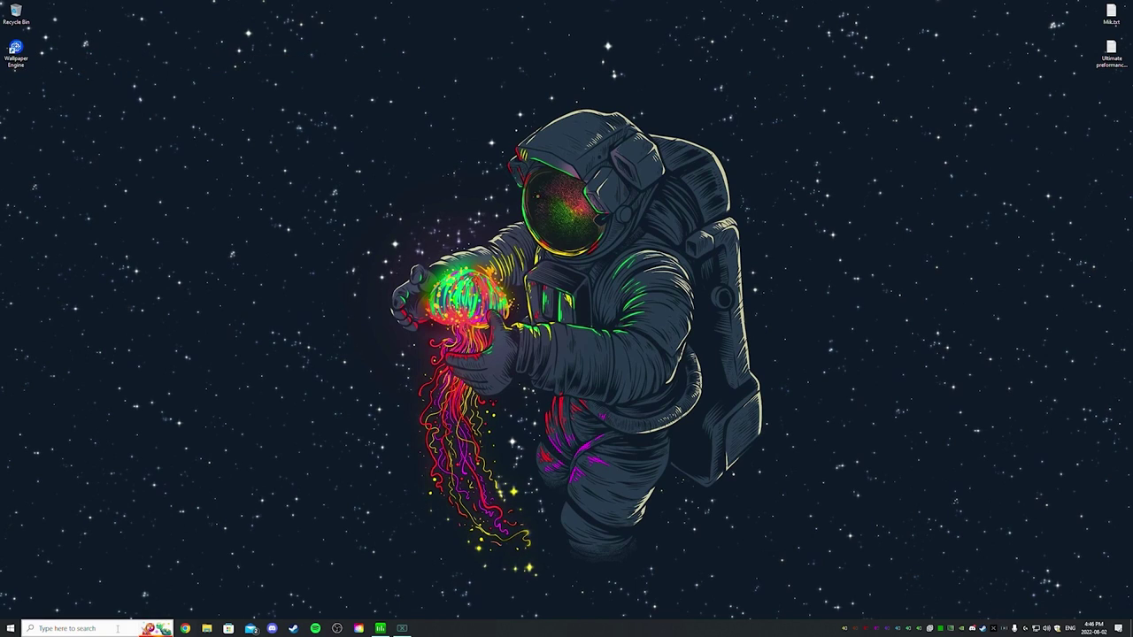
Open the Control Panel's Power Options page to show the available power plans
left_click(87, 627)
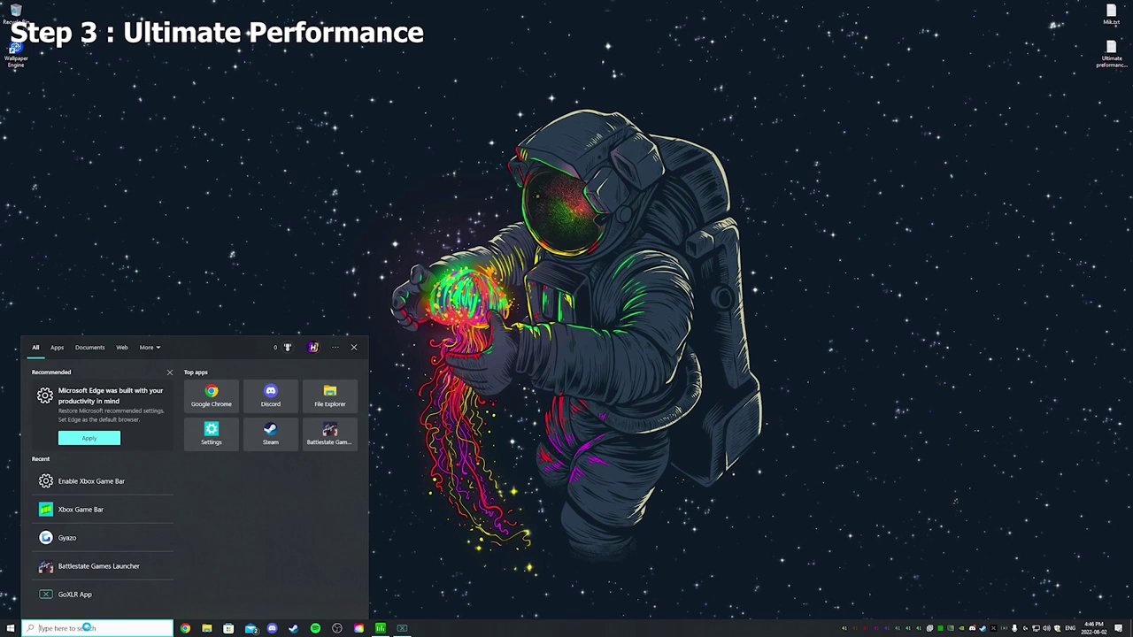
type("power")
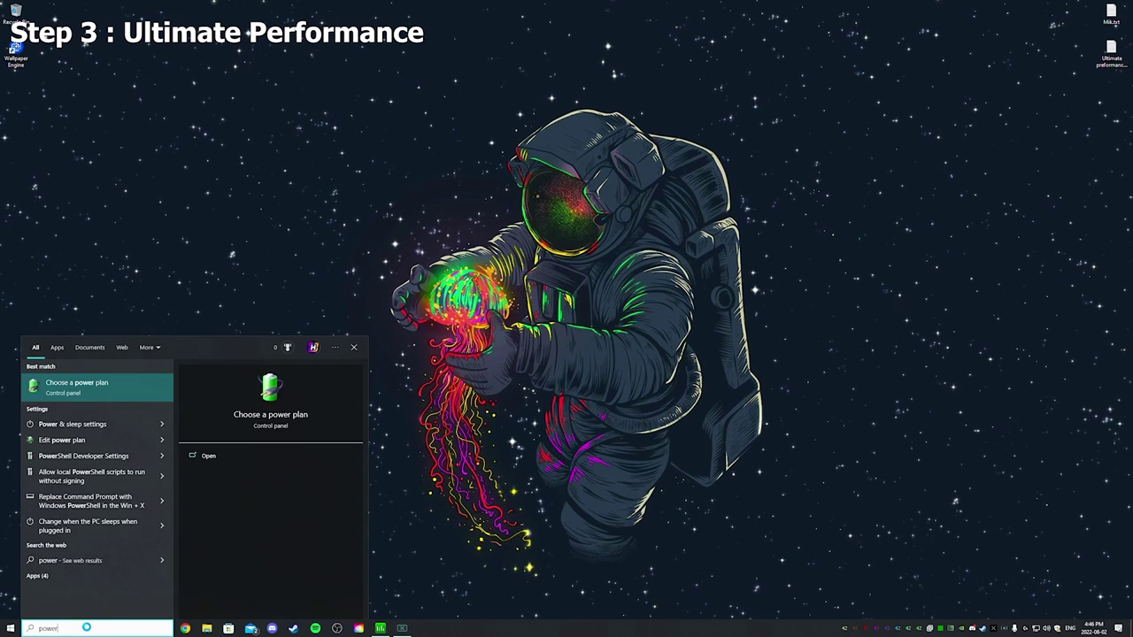
left_click(86, 393)
left_click(468, 197)
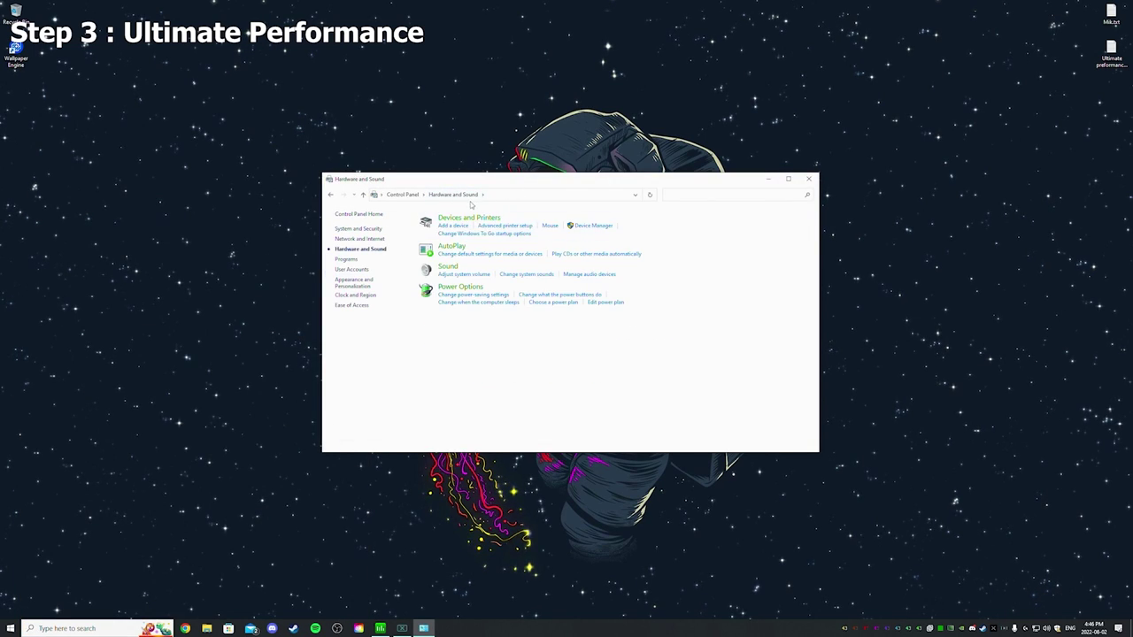
left_click(464, 286)
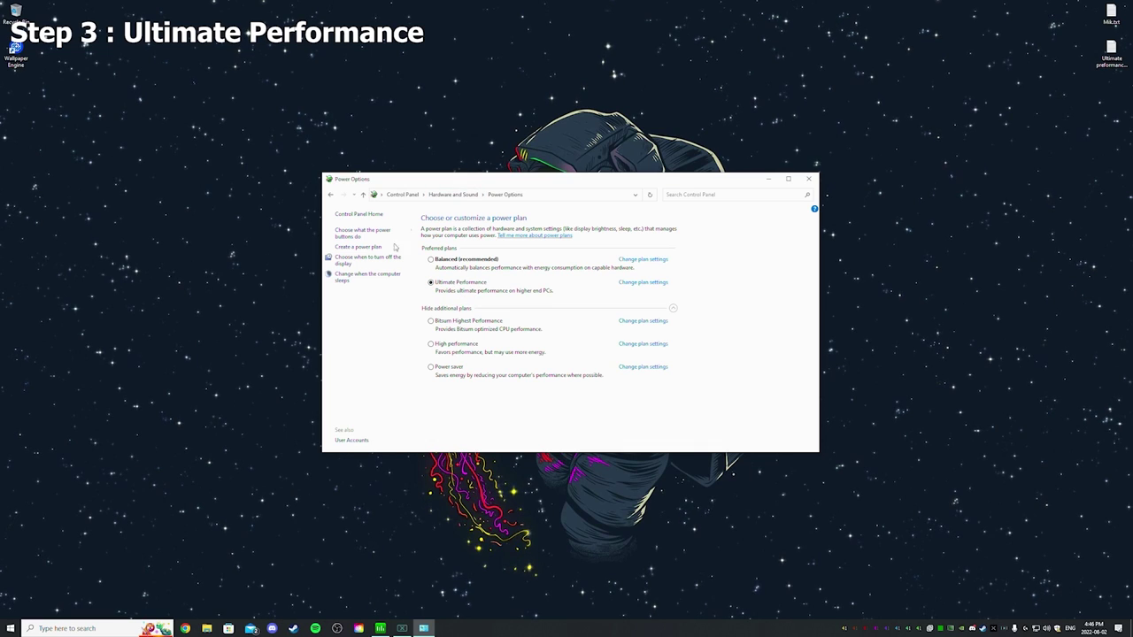
Open Command Prompt as administrator and allow it to make changes to the device
left_click(96, 619)
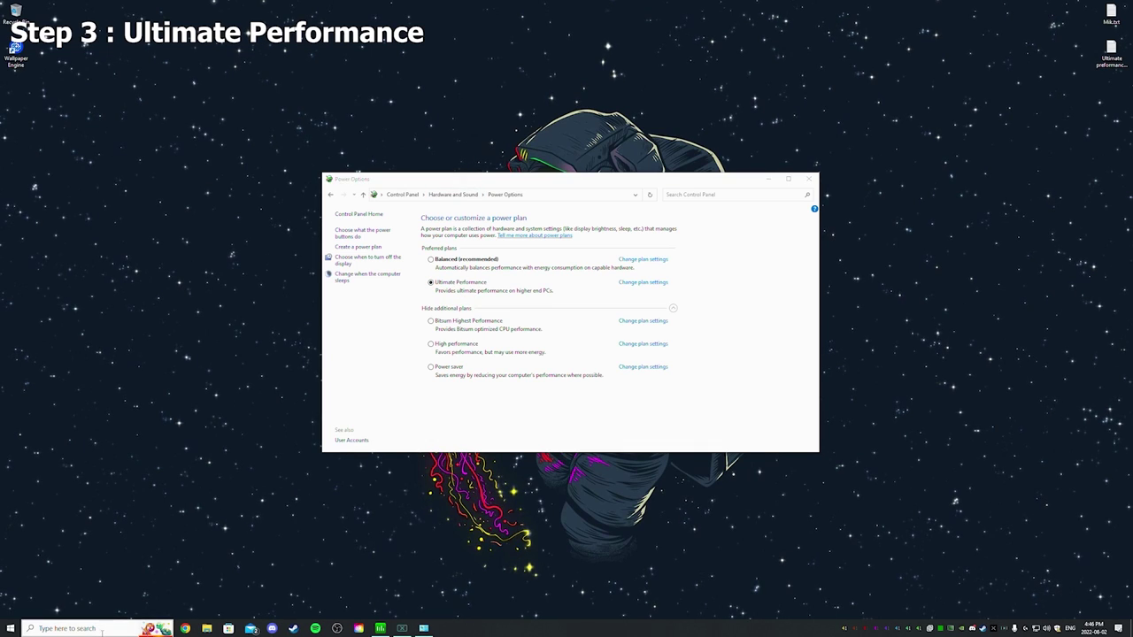
type("cmd")
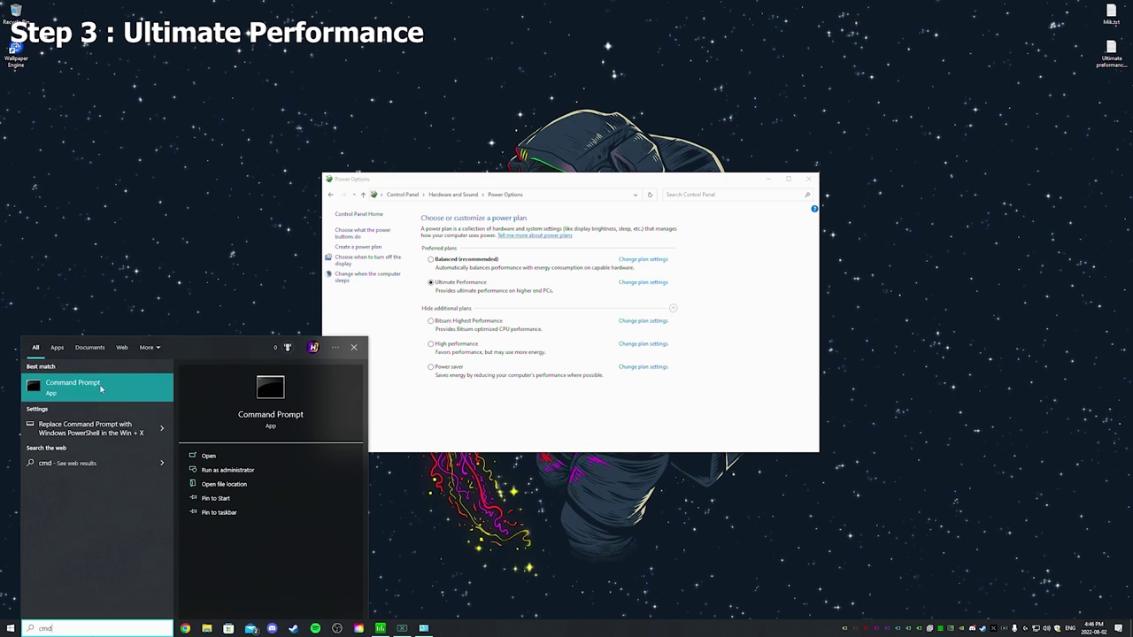
right_click(101, 387)
left_click(129, 395)
left_click(520, 369)
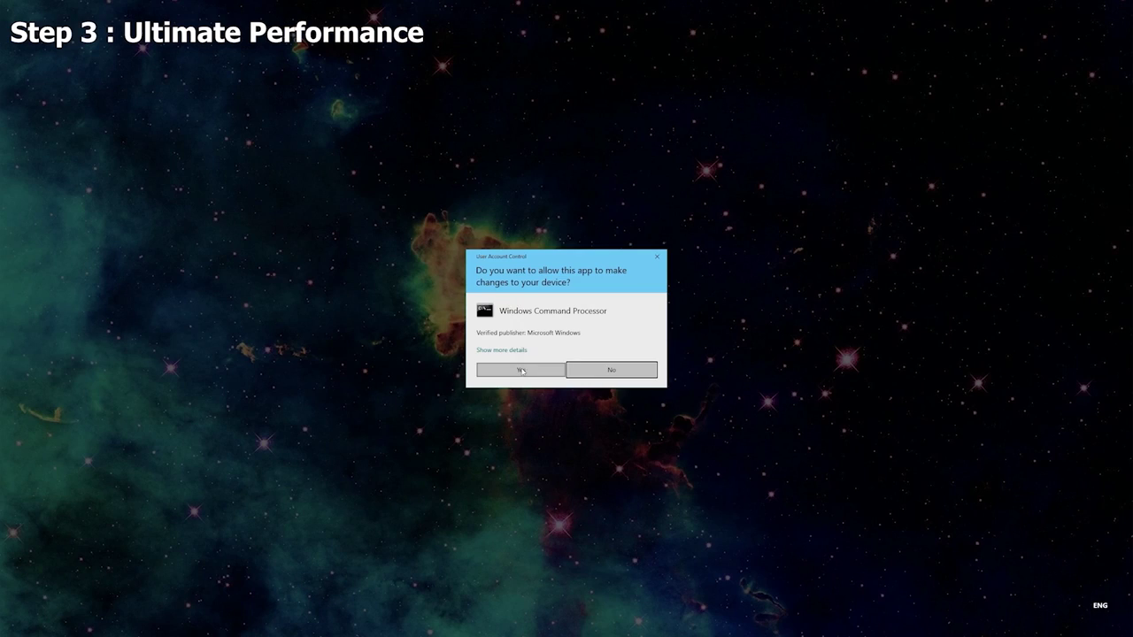
Copy the command "powercfg -duplicatescheme e9a42b02-d5df-448d-aa00-03f14749eb61" from the Ultimate preformance.txt desktop file and close the file
double_click(1107, 50)
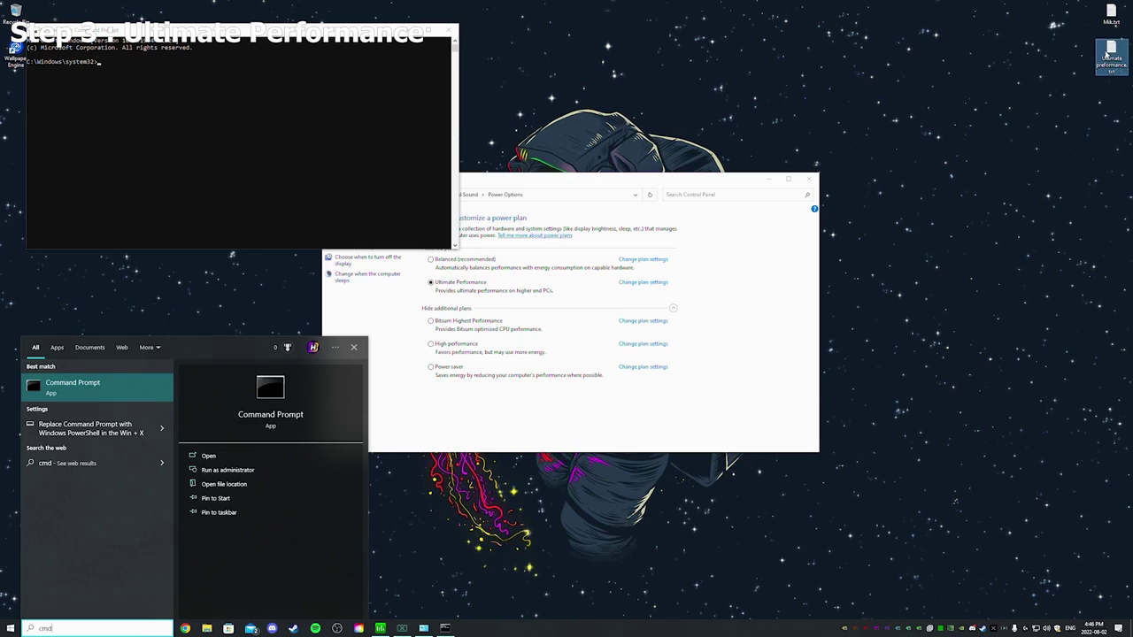
left_click_drag(351, 189, 106, 188)
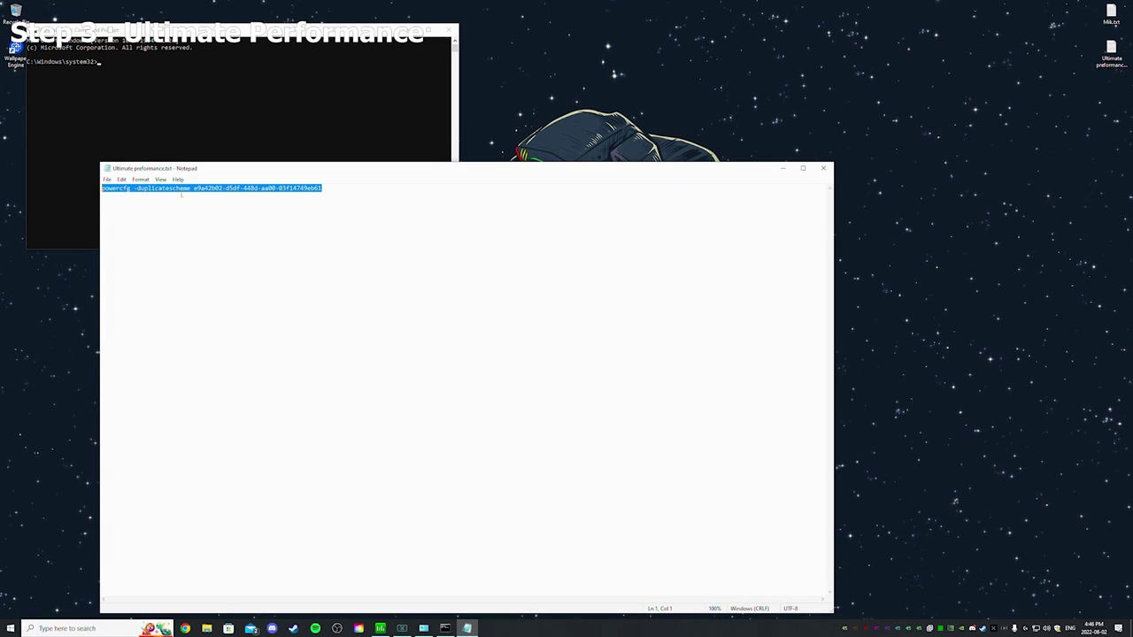
left_click_drag(324, 188, 103, 189)
key("ctrl+c")
left_click(823, 168)
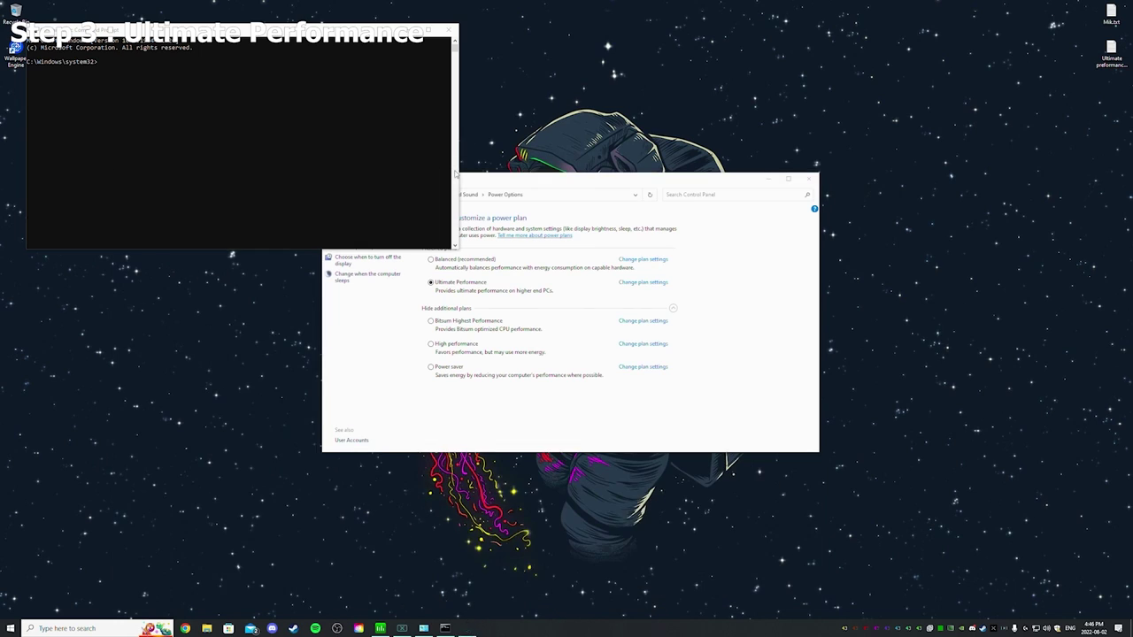
Paste the copied powercfg -duplicatescheme command at the Command Prompt and close the window without running it
left_click(143, 71)
key("ctrl+v")
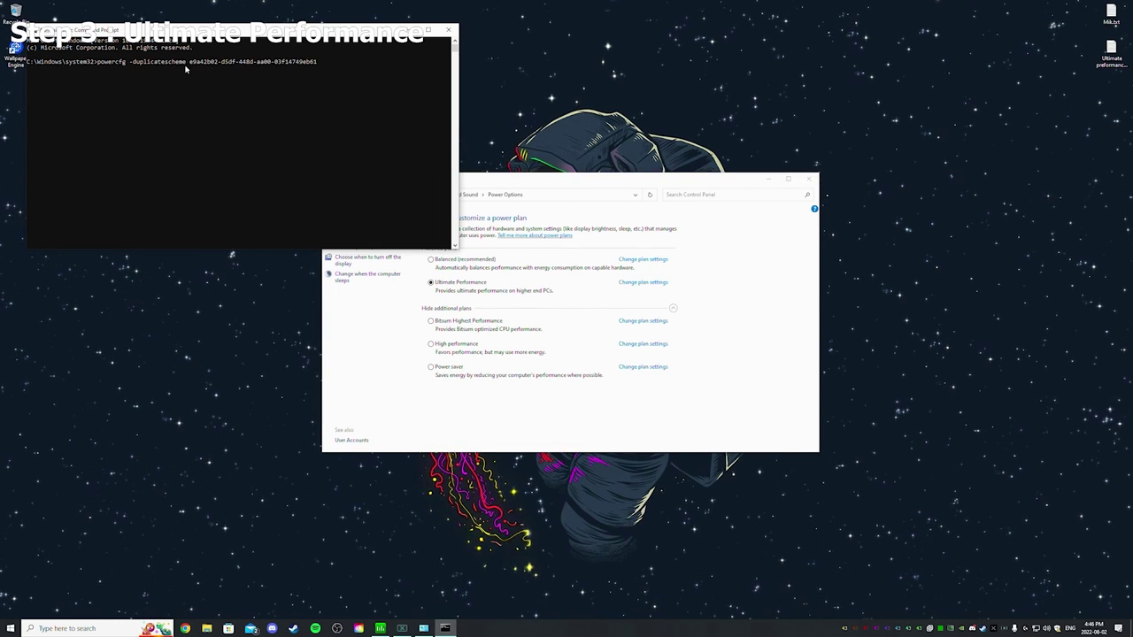
left_click(449, 30)
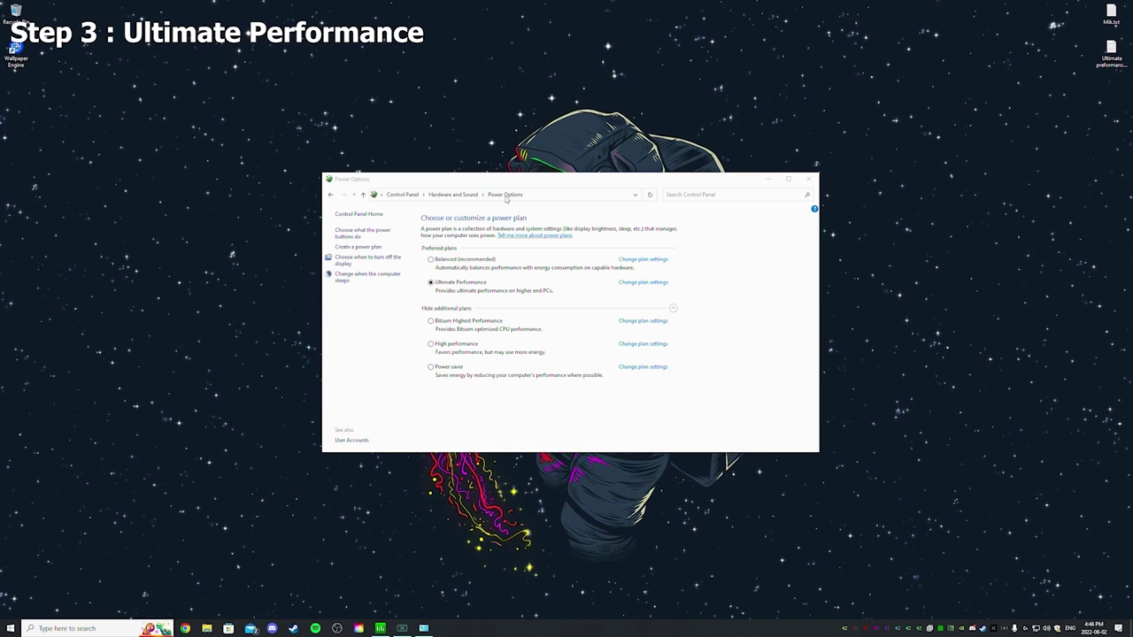
Reload the Power Options page through Hardware and Sound, check the Ultimate Performance plan, and close the window
left_click(452, 195)
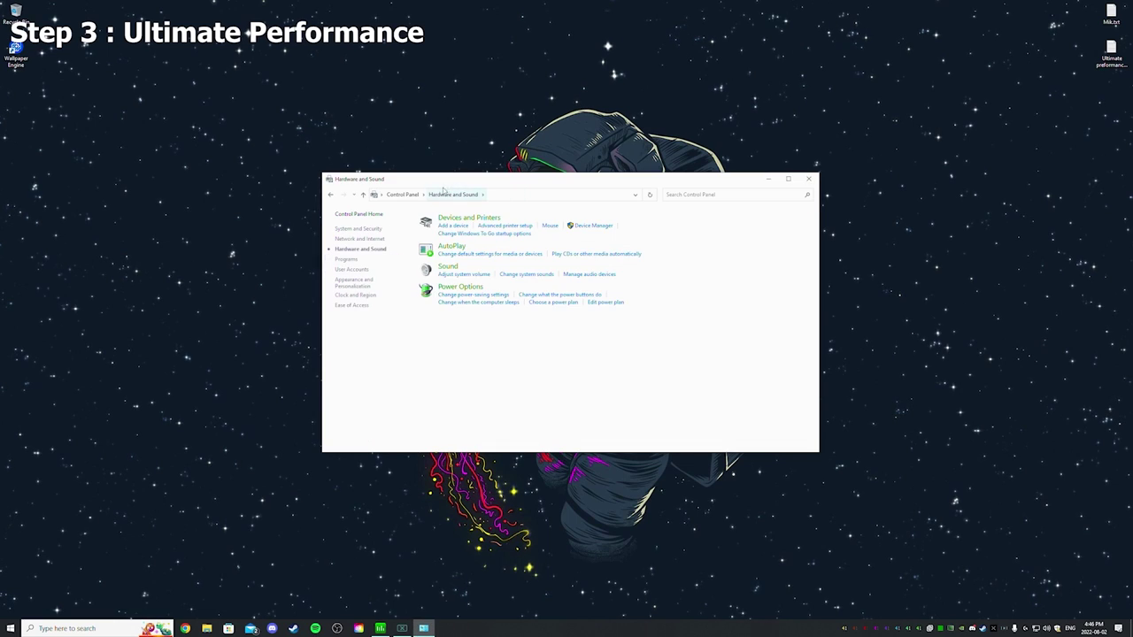
left_click(458, 286)
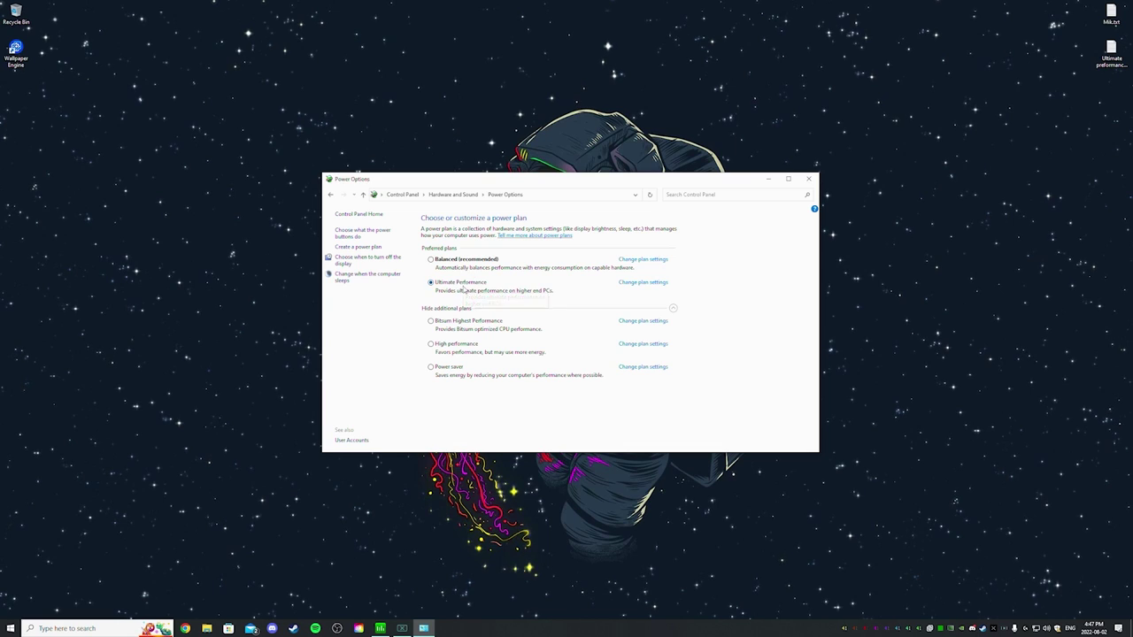
left_click(808, 178)
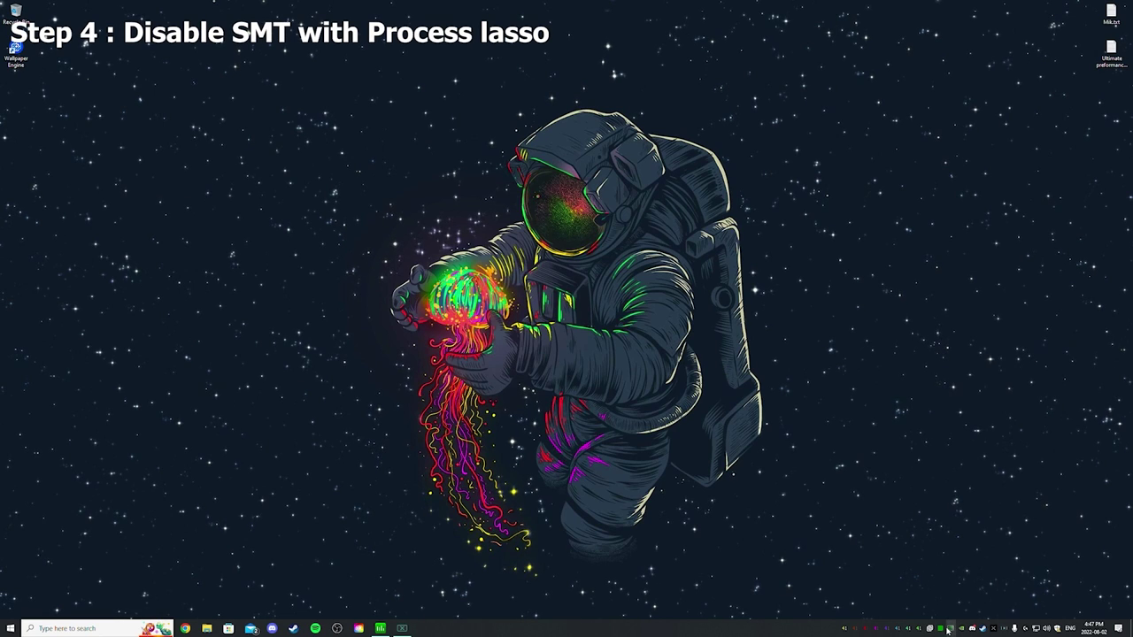
Open Process Lasso, dismiss its purchase reminder and look through the list of running processes
left_click(948, 630)
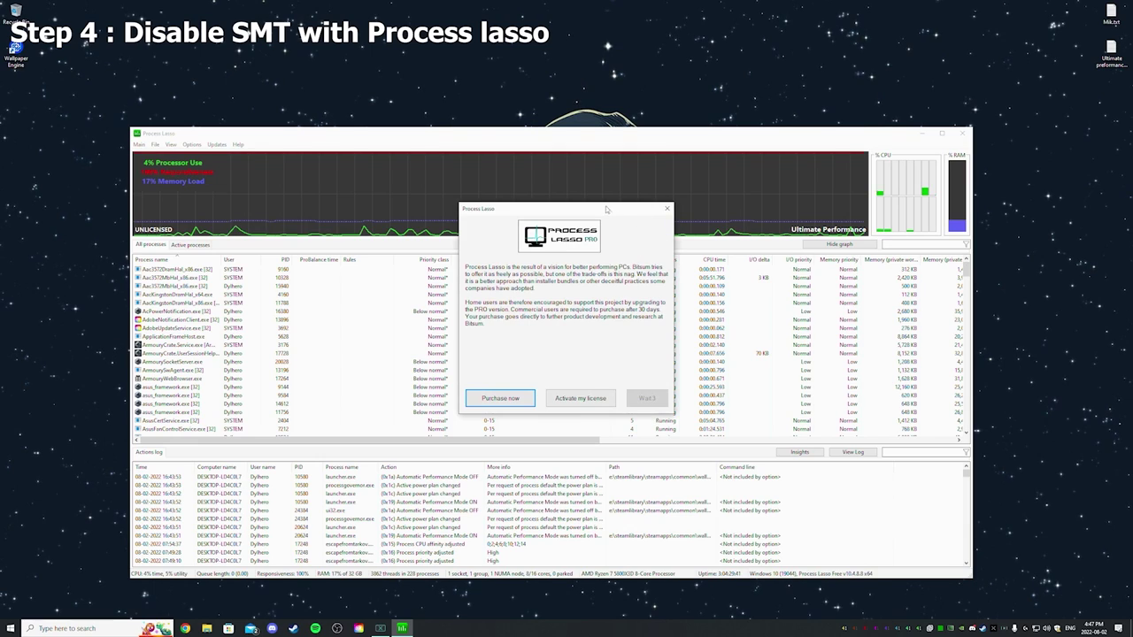
left_click_drag(607, 210, 780, 216)
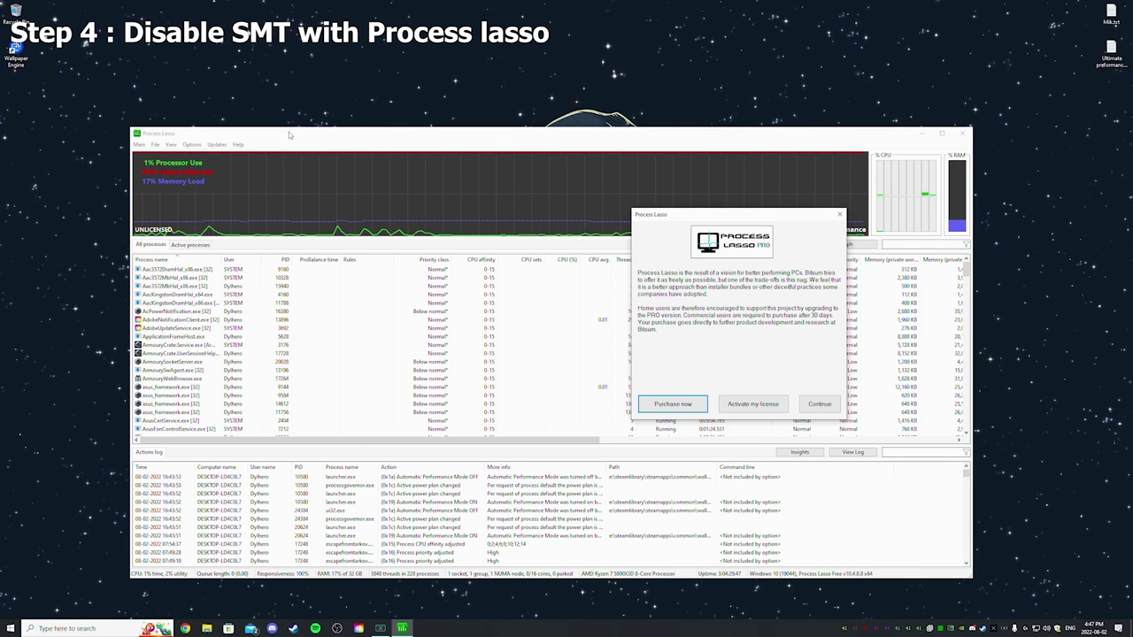
key("Escape")
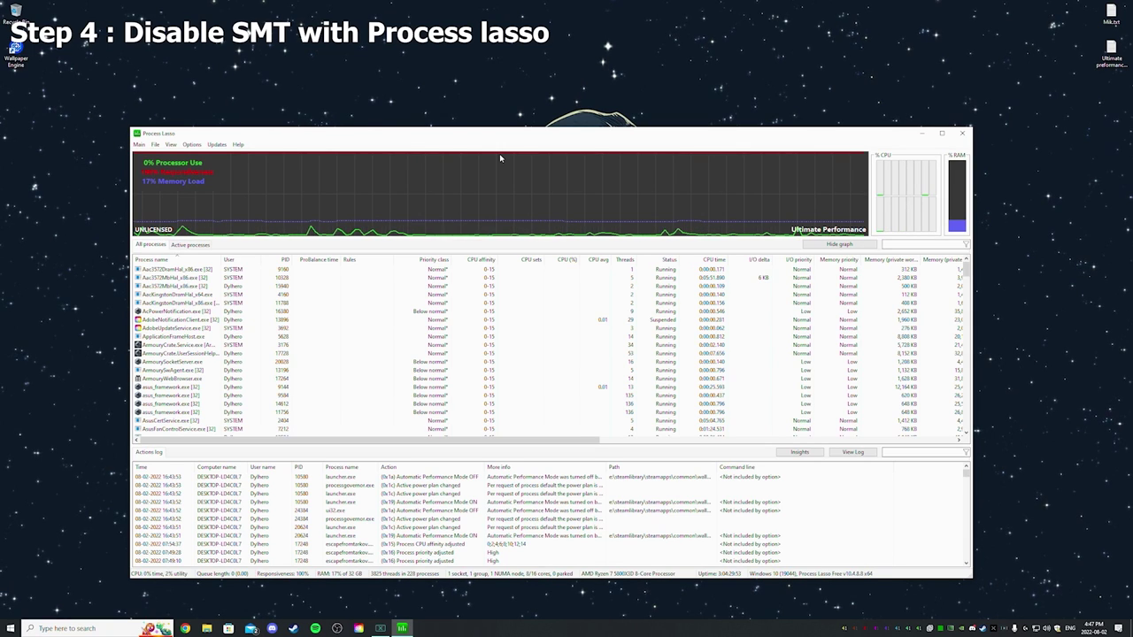
left_click_drag(370, 140, 355, 127)
scroll(221, 292, "down", 4)
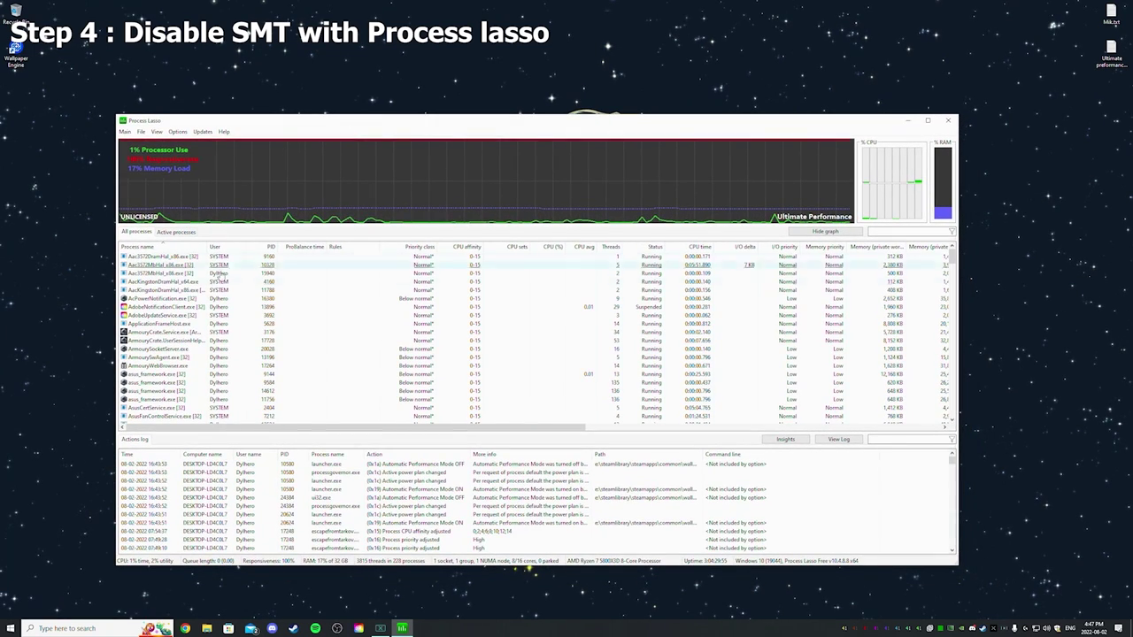
scroll(221, 283, "down", 9)
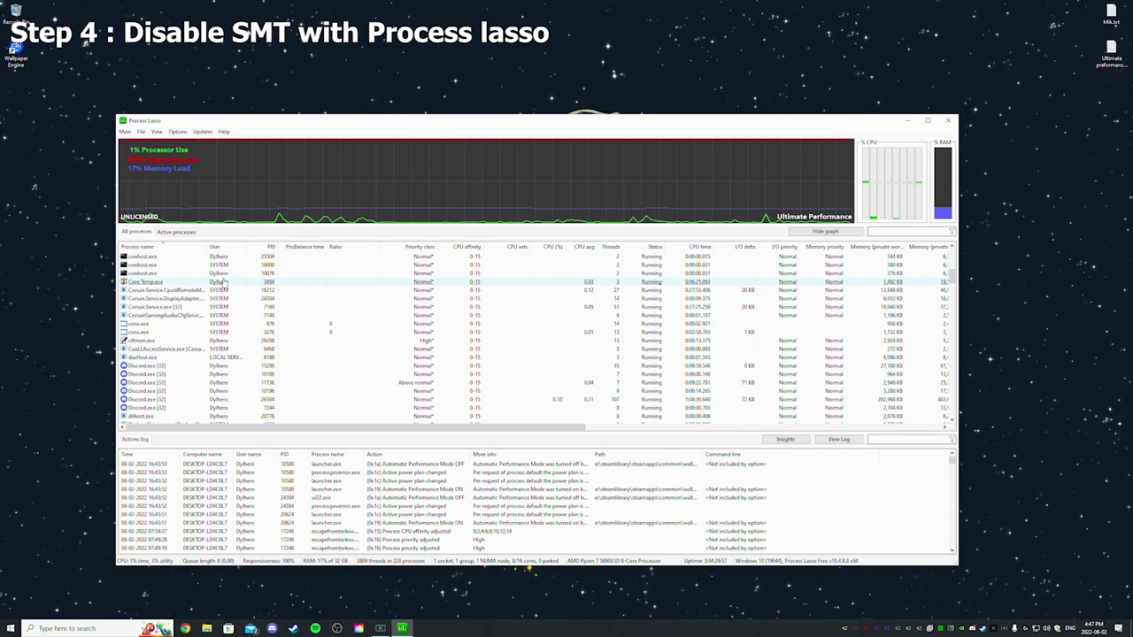
scroll(224, 288, "up", 13)
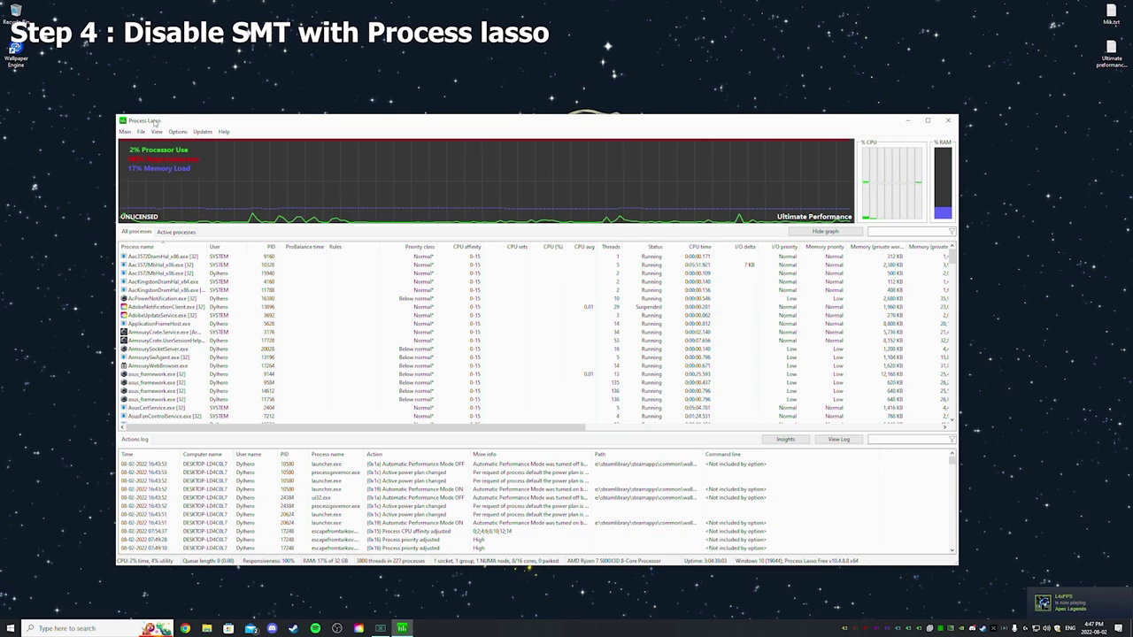
Start Escape From Tarkov from the Battlestate Games Launcher, keeping the Process Lasso window in view
left_click(133, 630)
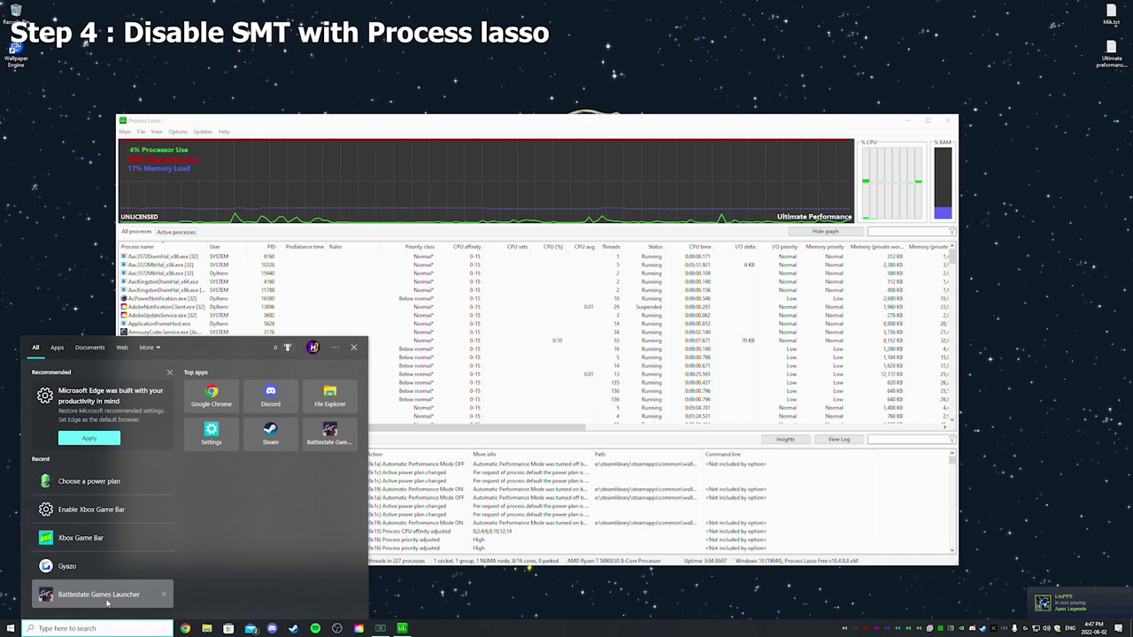
left_click(320, 173)
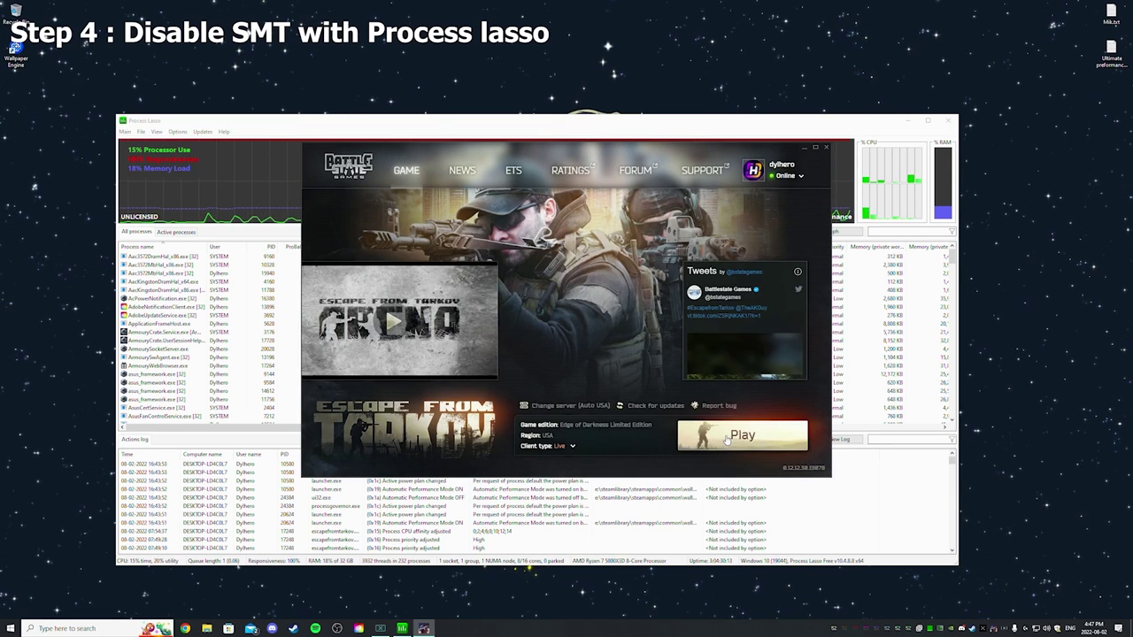
left_click(726, 437)
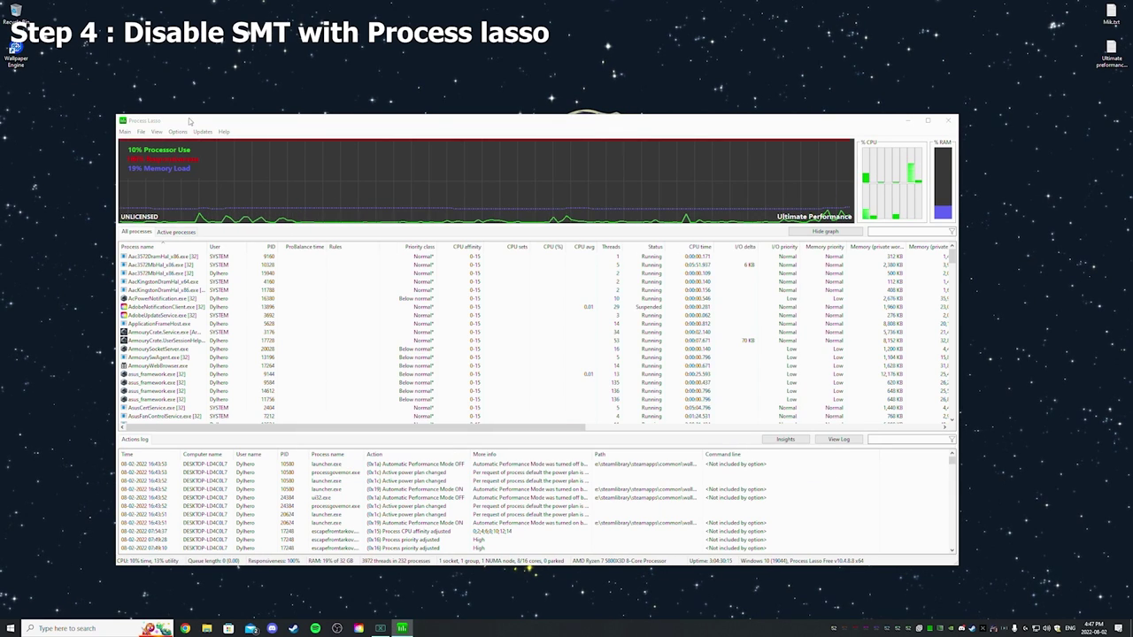
left_click_drag(189, 120, 219, 114)
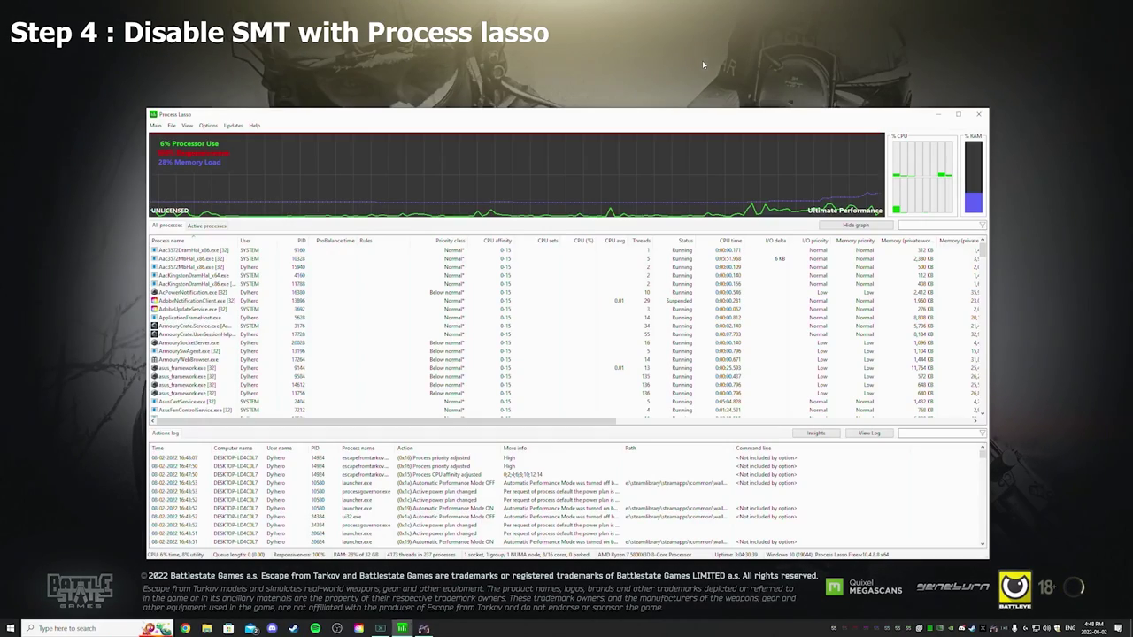
Find EscapeFromTarkov.exe in the process list and set its CPU affinity to always Disable SMT
scroll(275, 288, "down", 10)
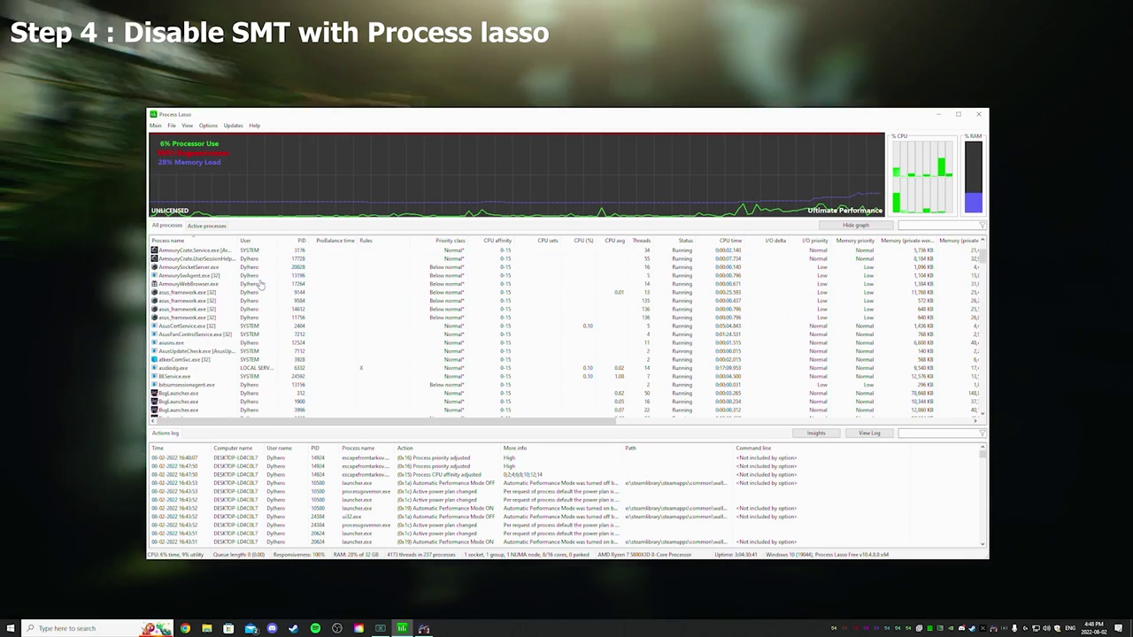
scroll(262, 283, "down", 7)
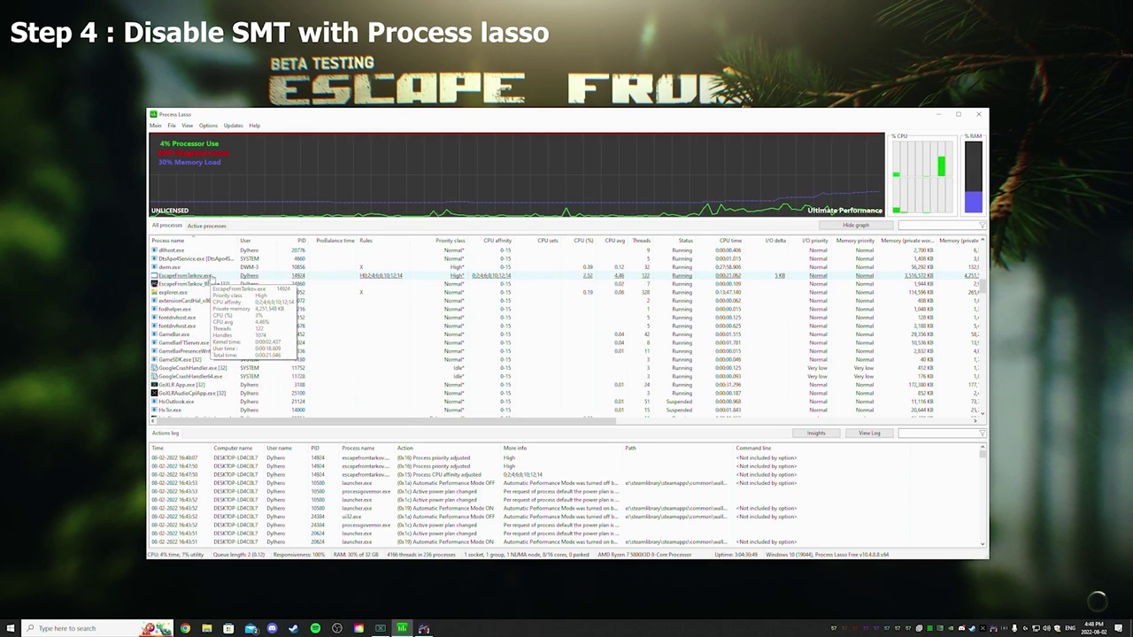
right_click(222, 277)
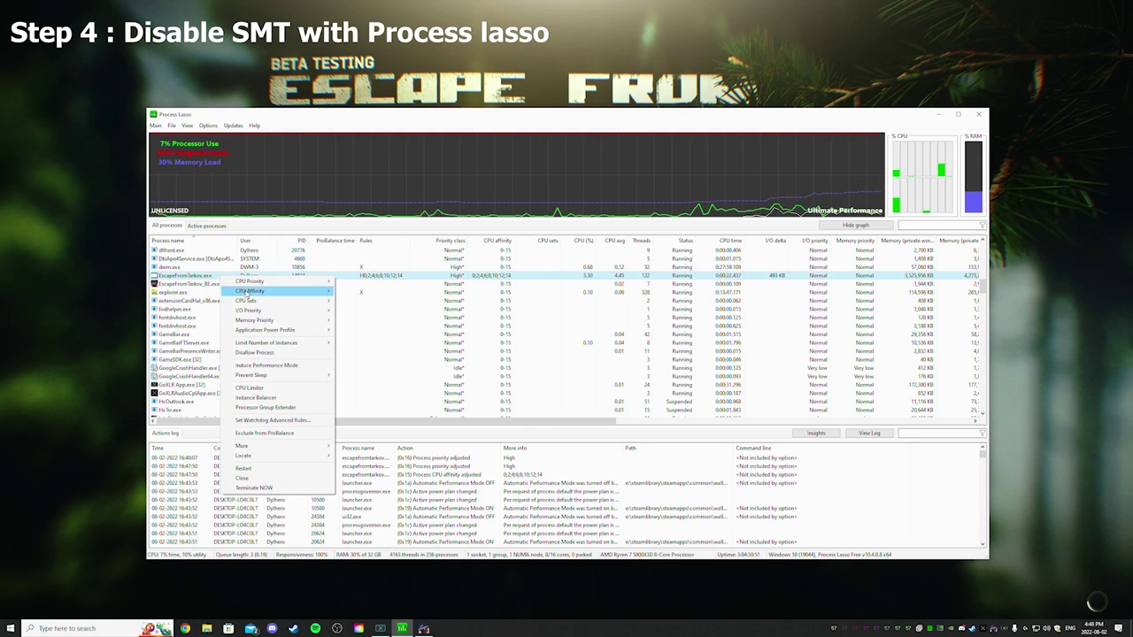
mouse_move(261, 283)
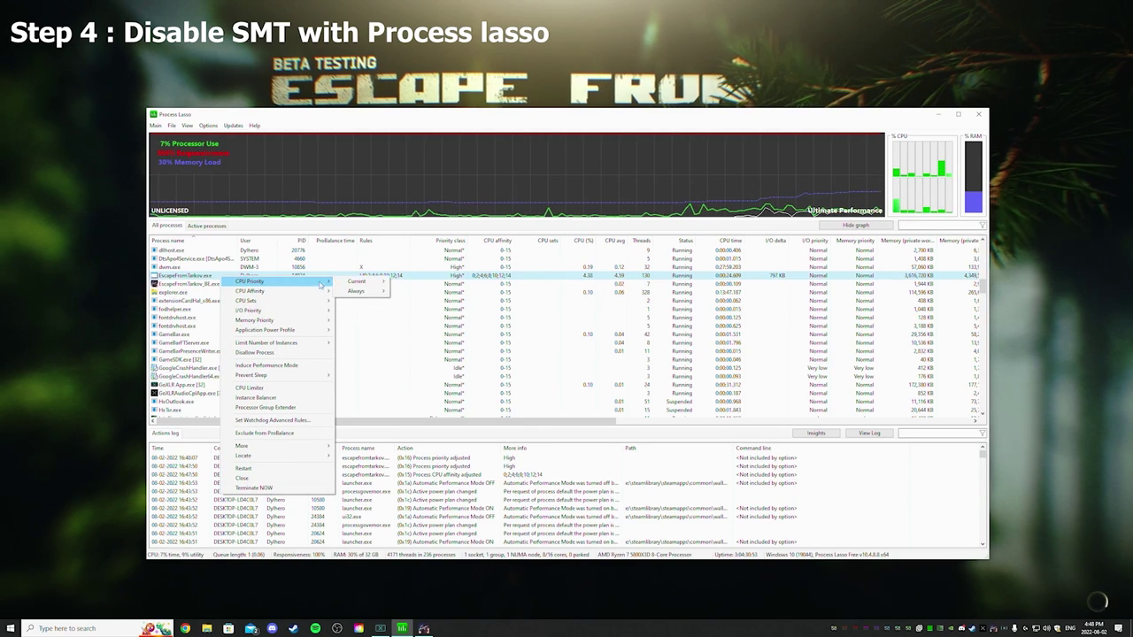
mouse_move(363, 293)
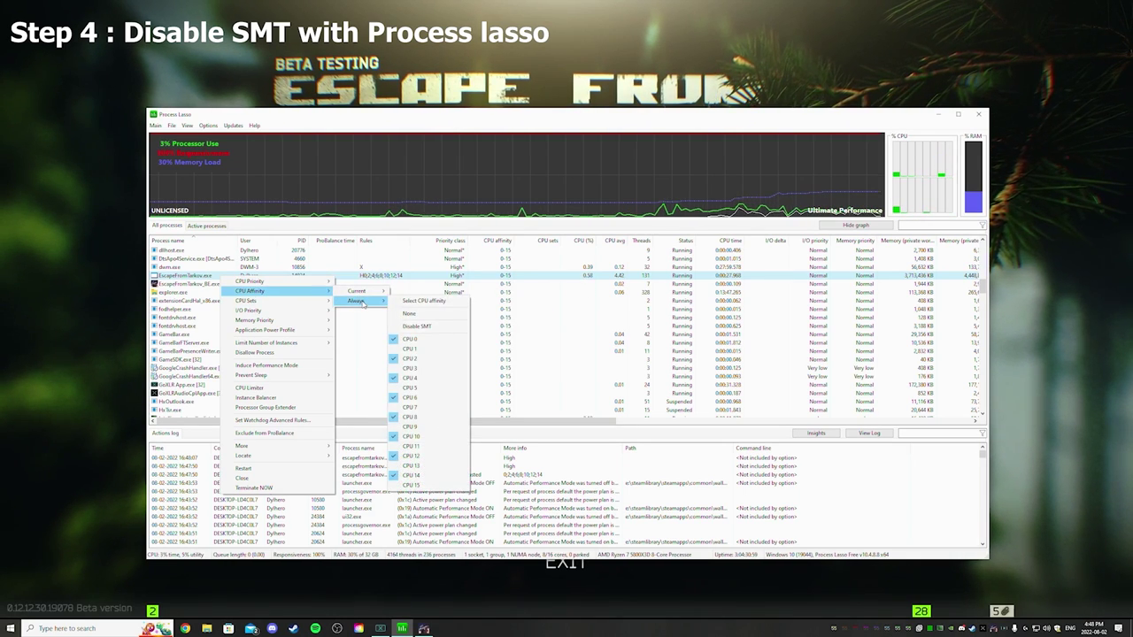
left_click(417, 326)
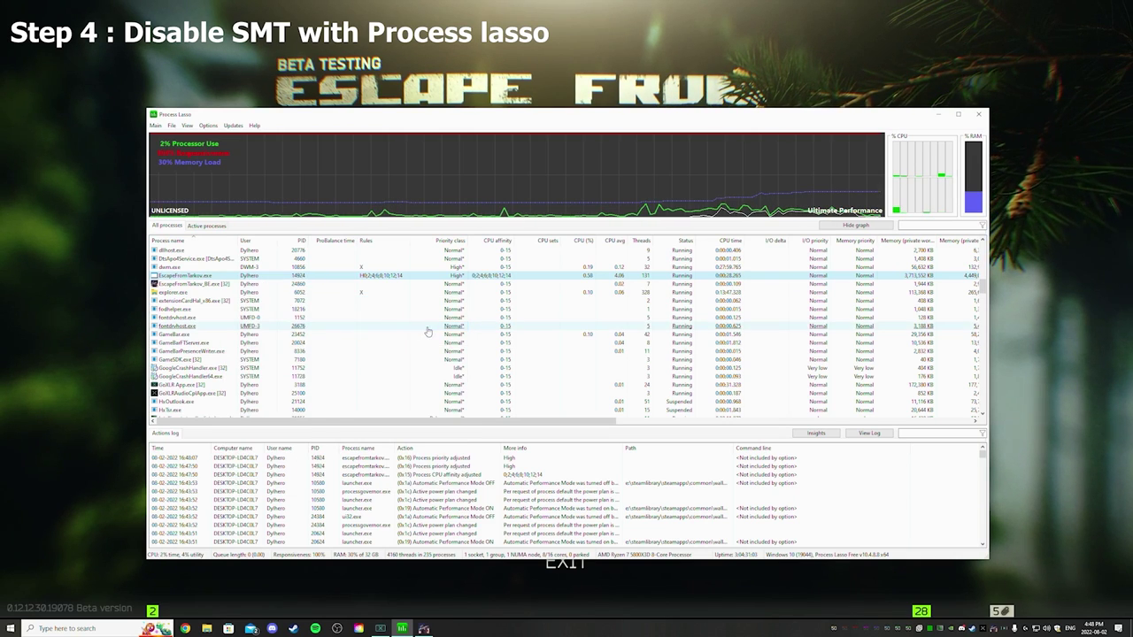
right_click(348, 275)
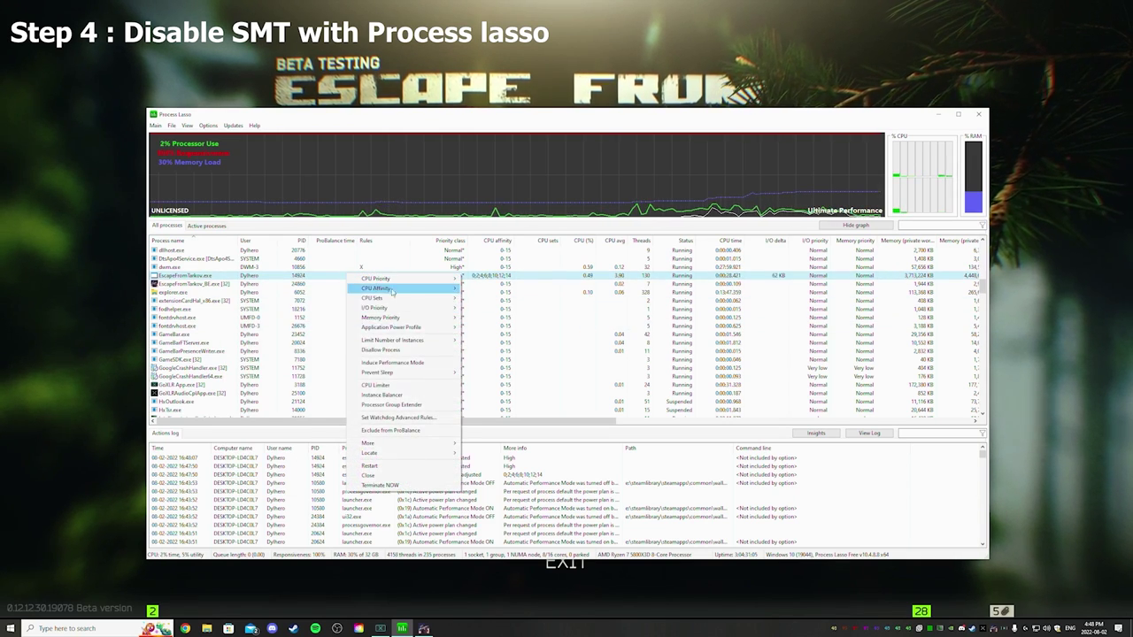
mouse_move(461, 291)
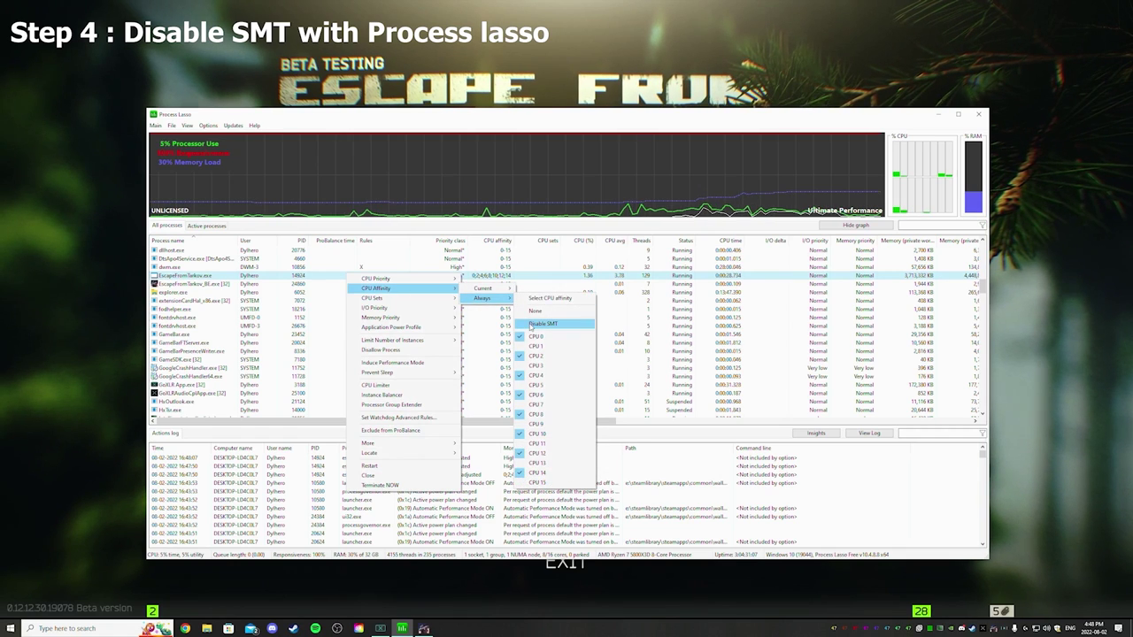
left_click(534, 324)
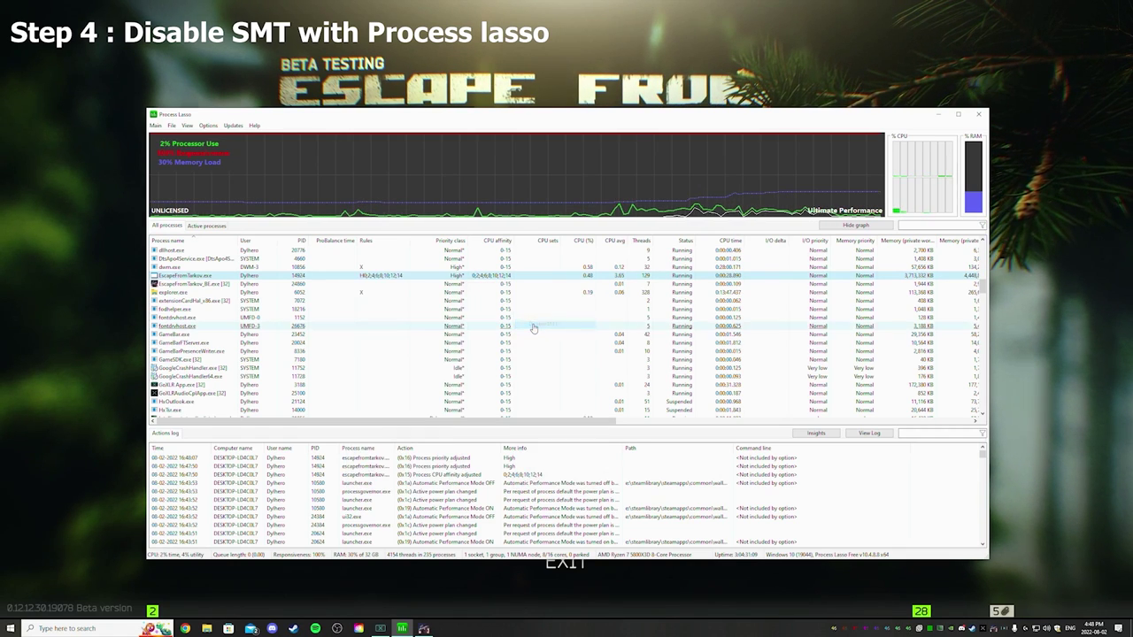
Check the Enable ProBalance setting in Process Lasso's CPU options and return to the EscapeFromTarkov.exe process
right_click(287, 267)
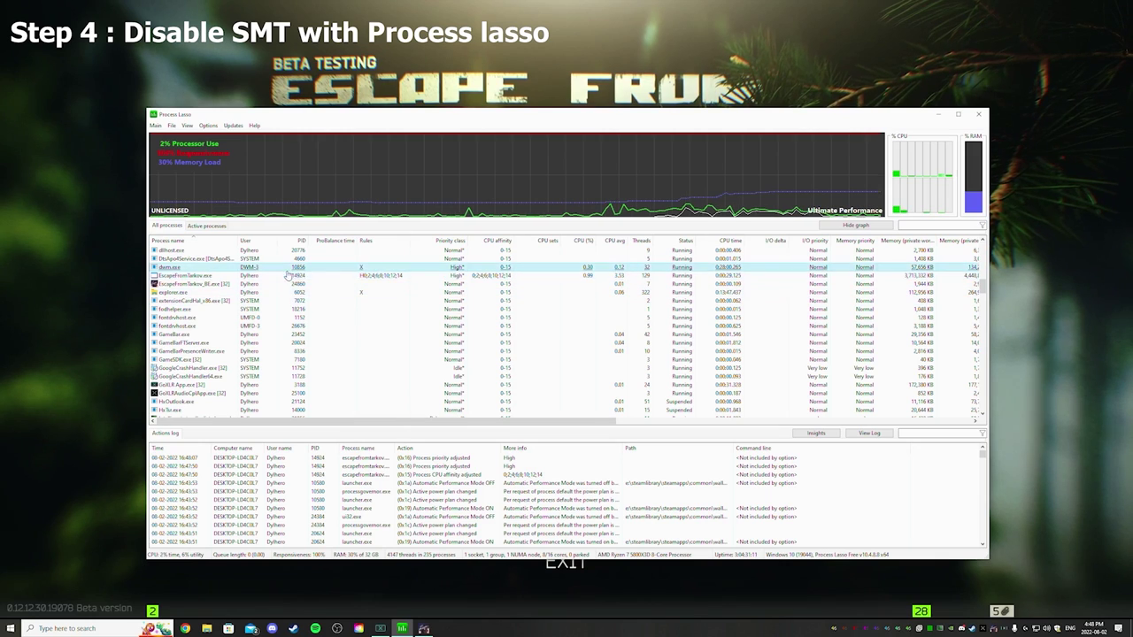
left_click(208, 125)
mouse_move(208, 124)
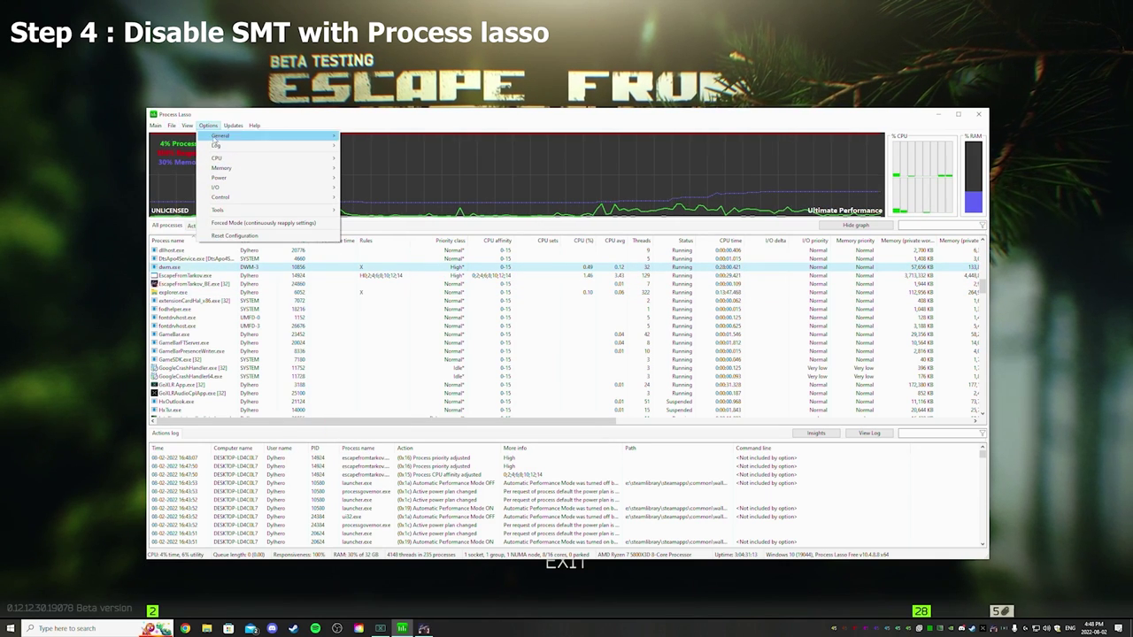
mouse_move(292, 157)
mouse_move(381, 158)
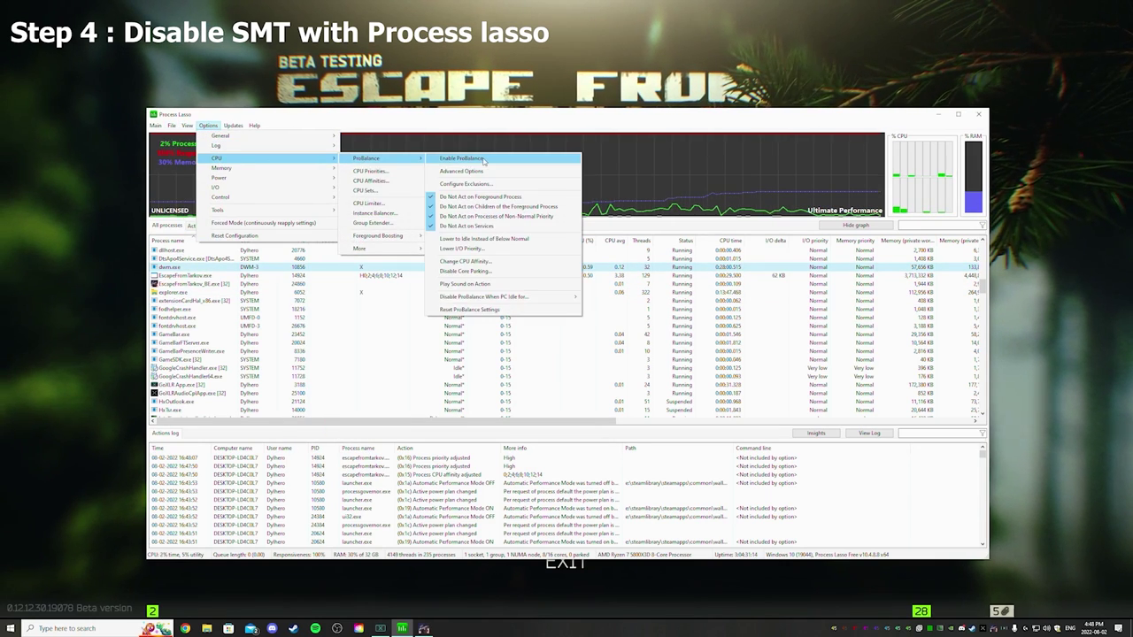
left_click(435, 159)
left_click_drag(493, 120, 470, 120)
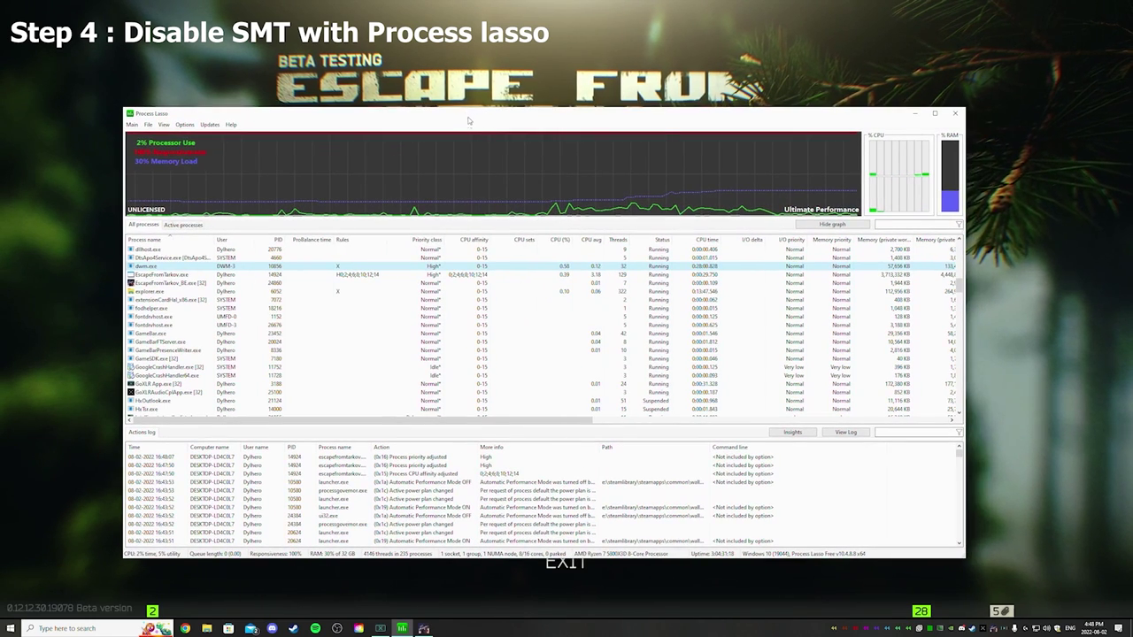
left_click(351, 276)
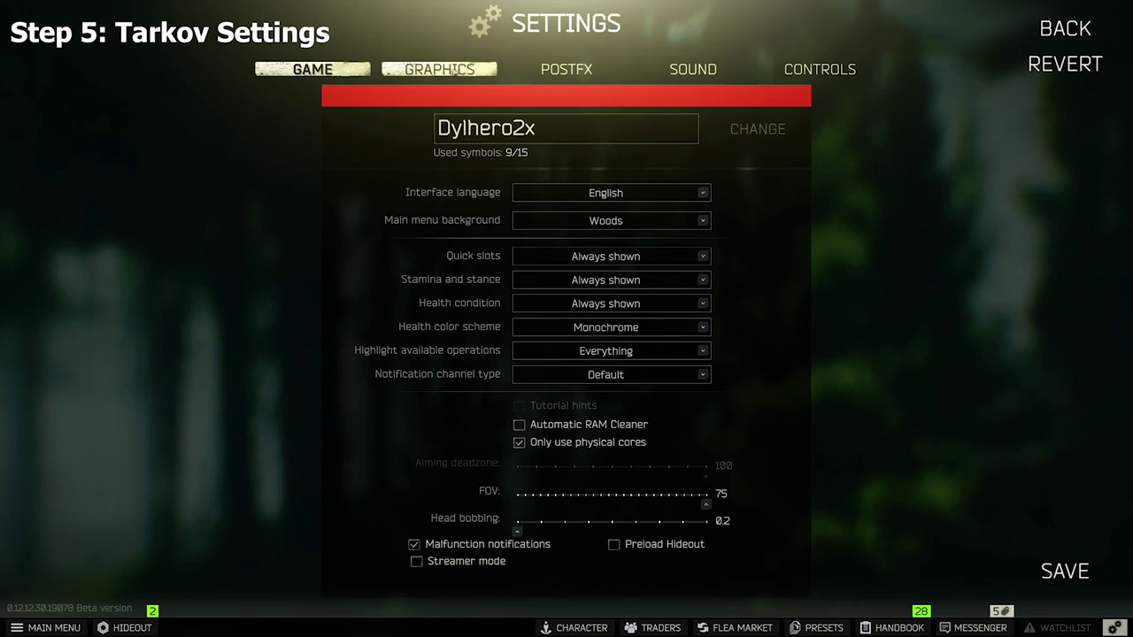
Open the graphics settings in Escape From Tarkov and keep the changed display settings
left_click(456, 71)
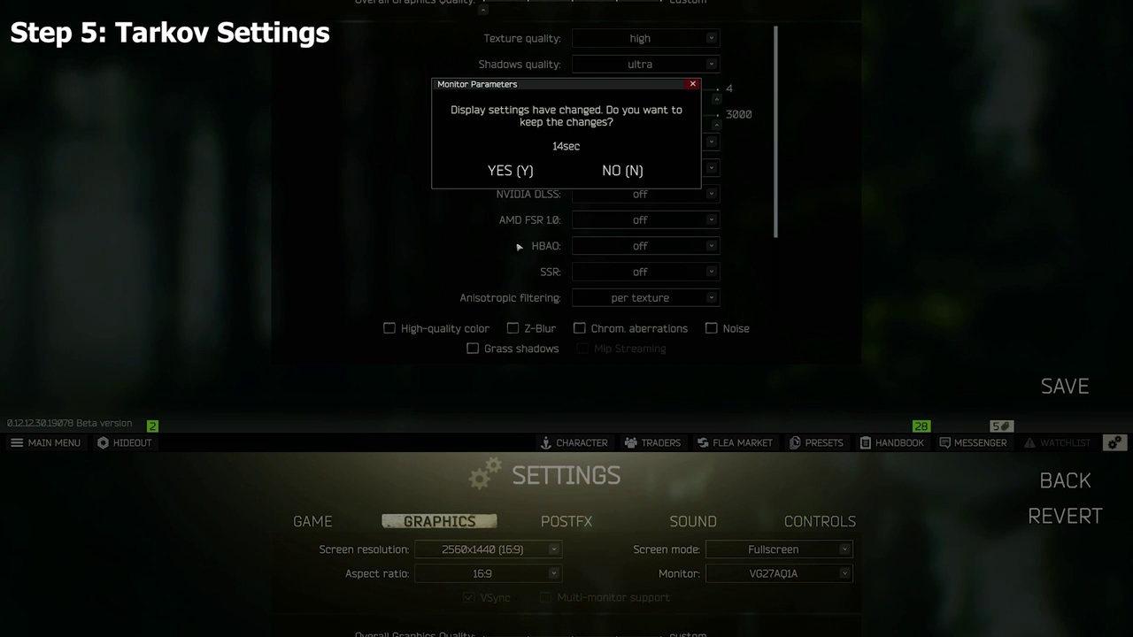
left_click(509, 171)
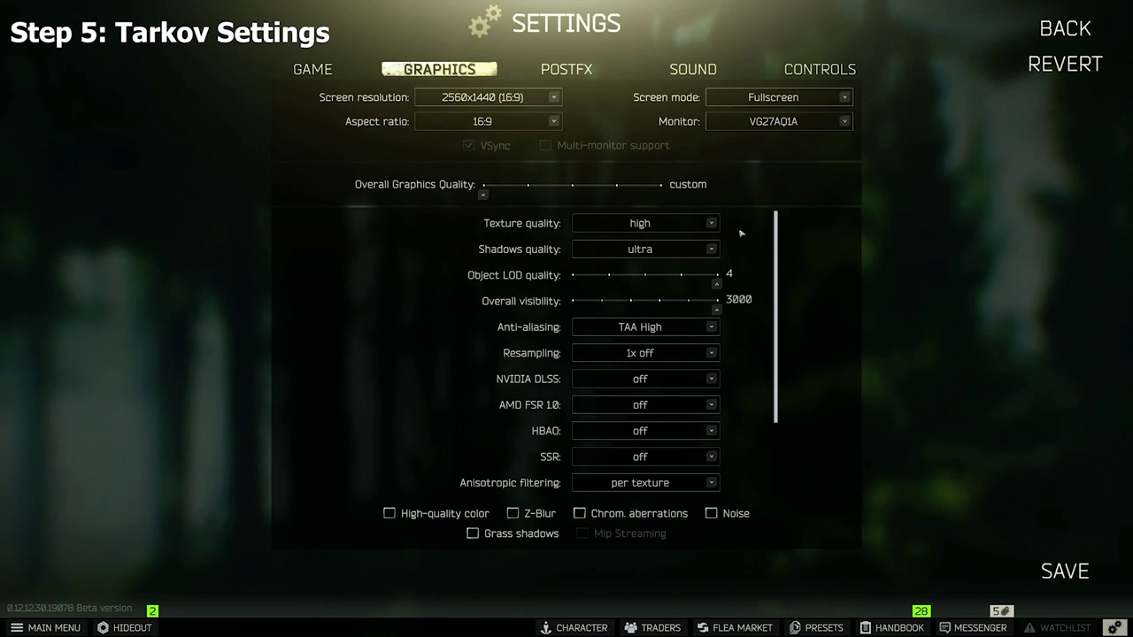
Set Shadows quality to low, Object LOD quality to 2, Overall visibility to 400 and Anti-aliasing to TAA High
left_click(700, 248)
left_click(664, 268)
left_click_drag(681, 281, 573, 282)
left_click(573, 302)
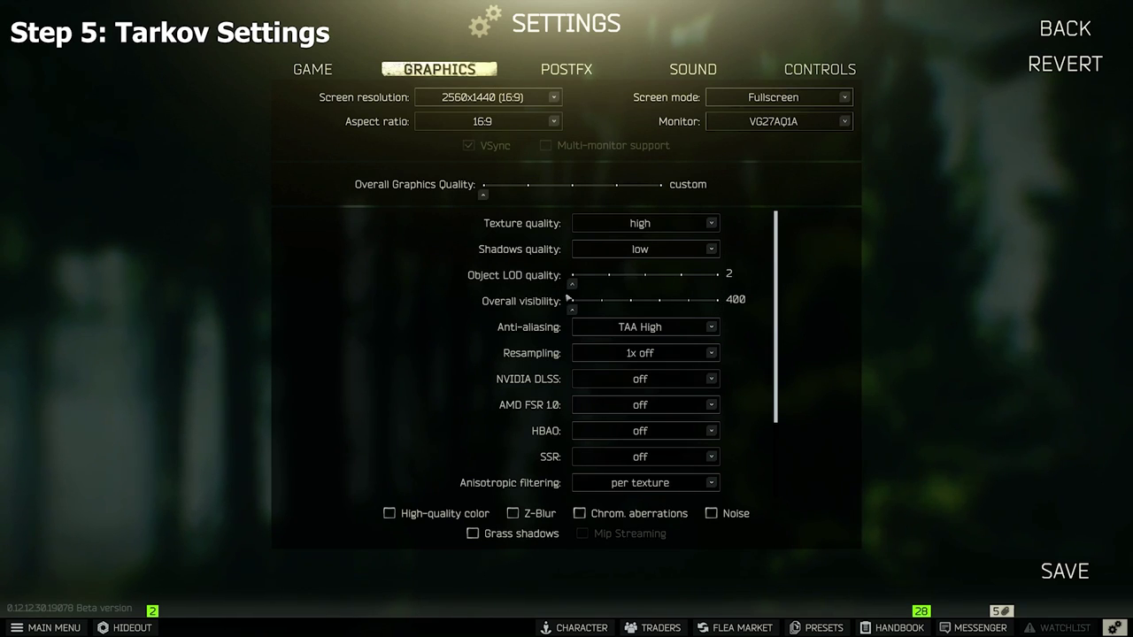
left_click(651, 327)
left_click(660, 401)
Look through the NVIDIA DLSS options in the graphics settings and set NVIDIA DLSS to off
left_click(624, 383)
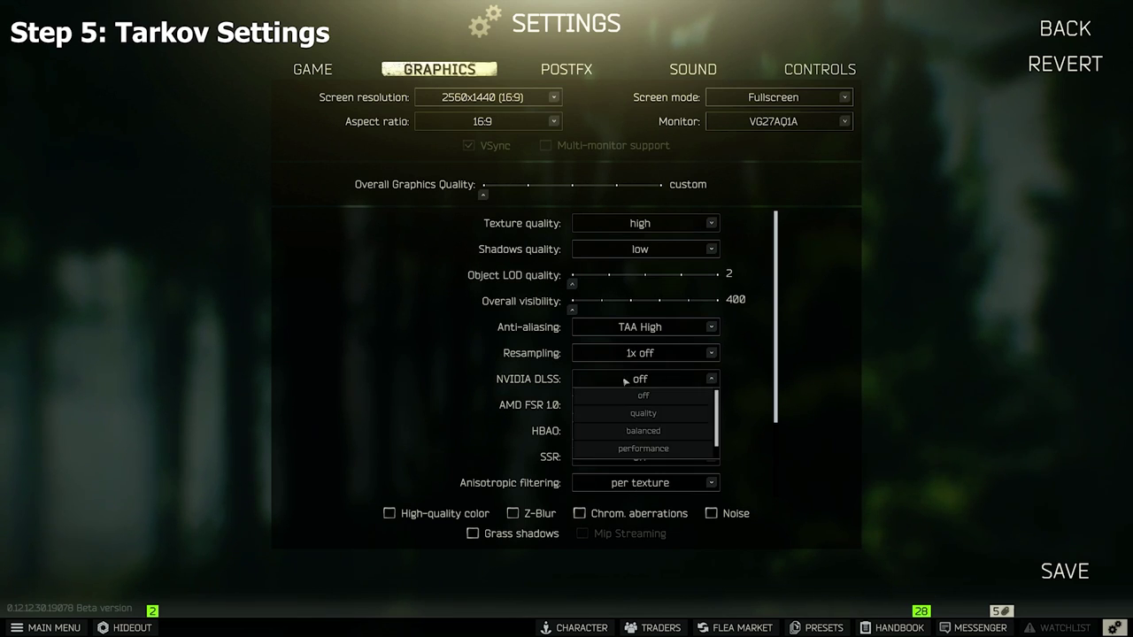
left_click(624, 384)
left_click(603, 383)
left_click(525, 383)
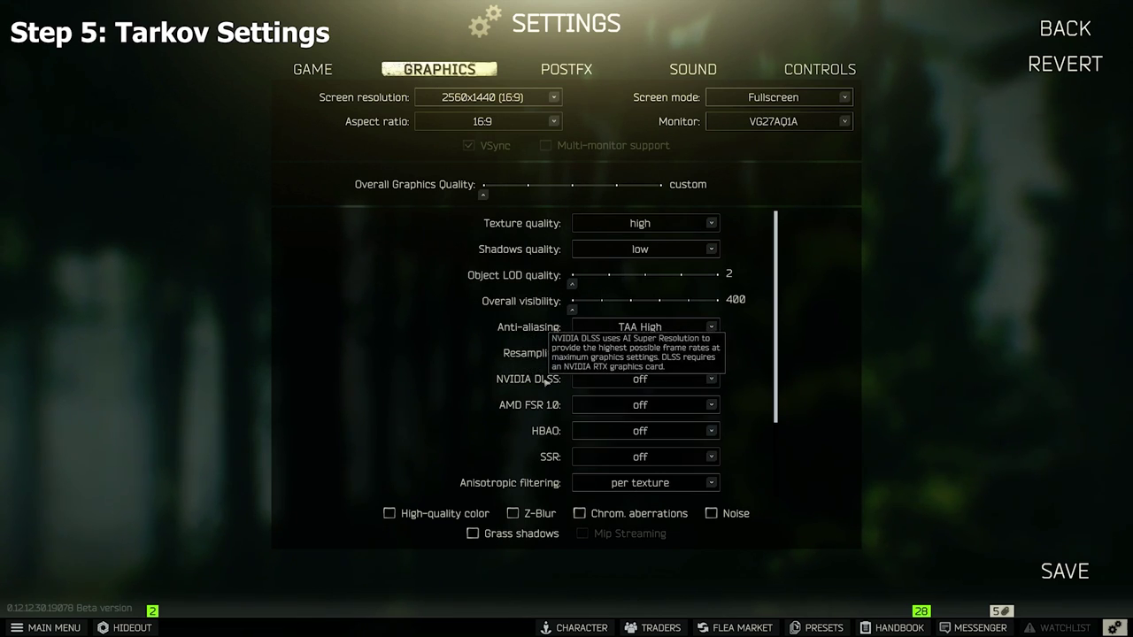
left_click(617, 386)
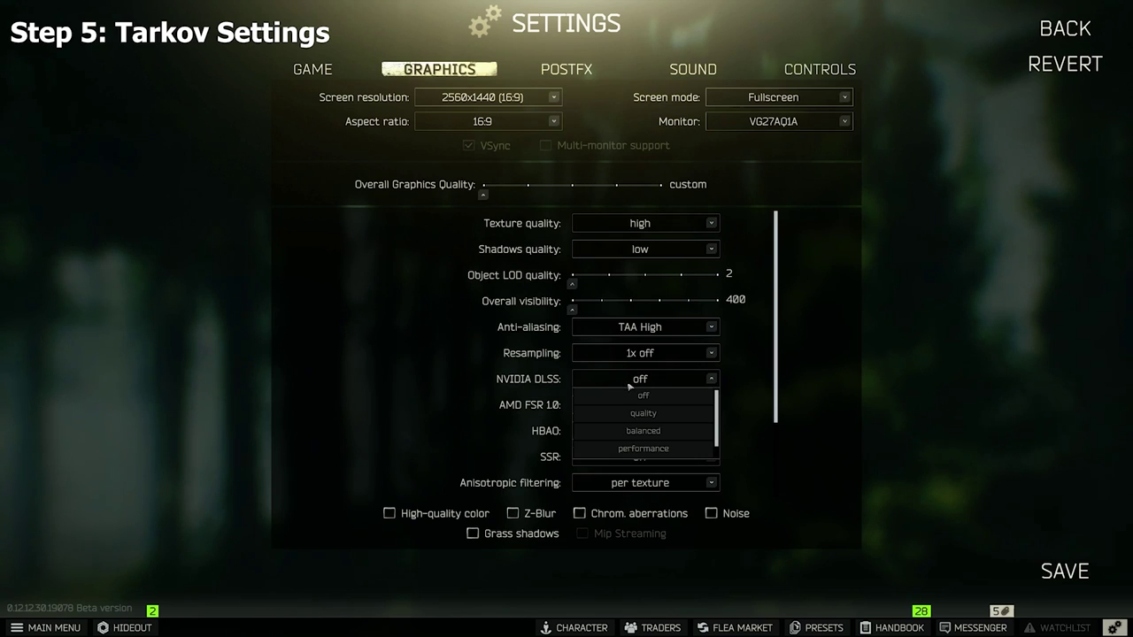
left_click(693, 378)
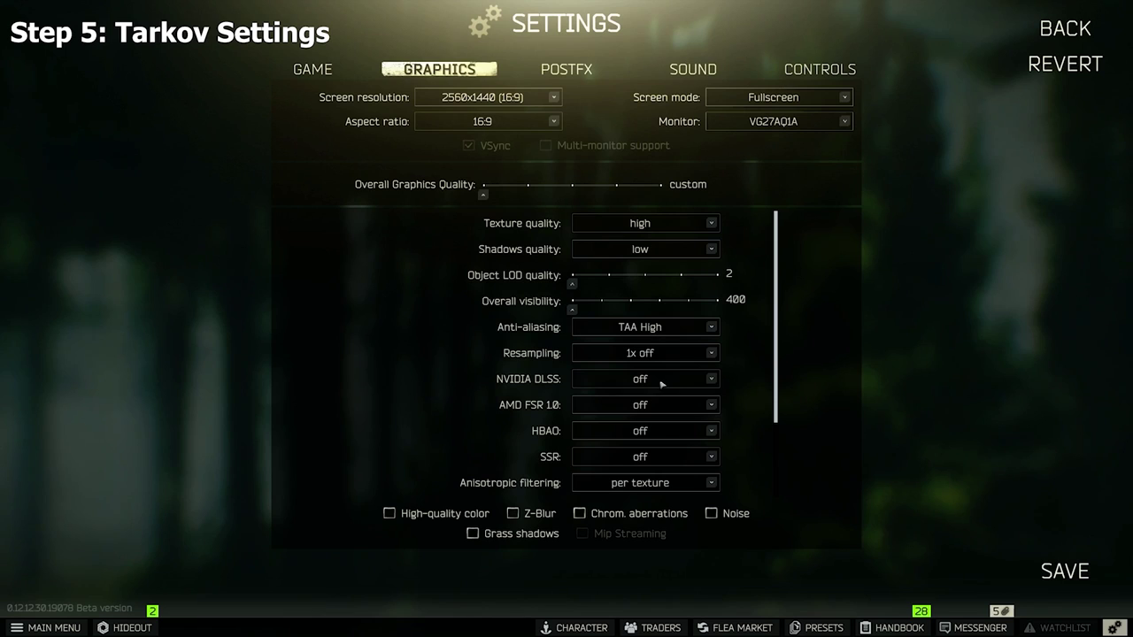
left_click(640, 381)
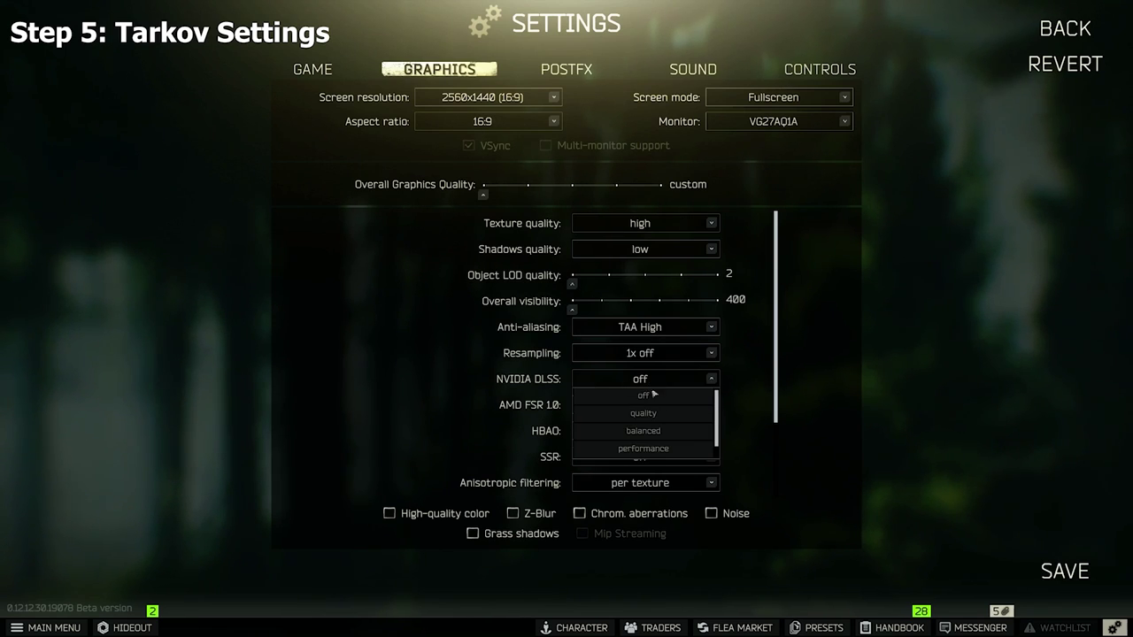
left_click(644, 396)
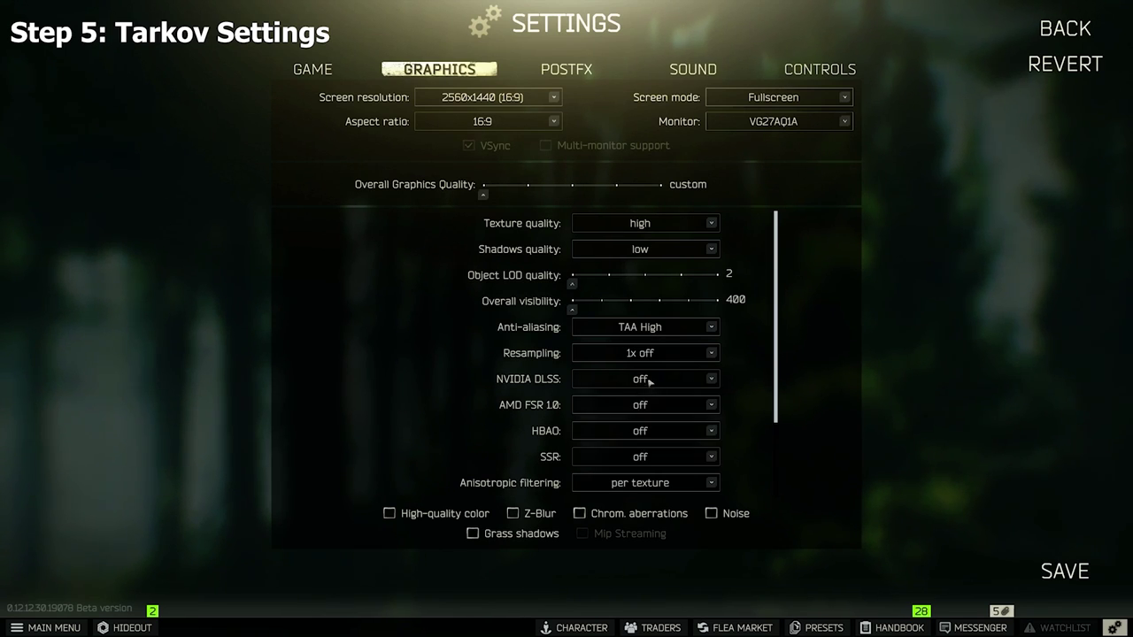
scroll(769, 366, "down", 4)
scroll(767, 366, "up", 4)
left_click(638, 381)
left_click(640, 397)
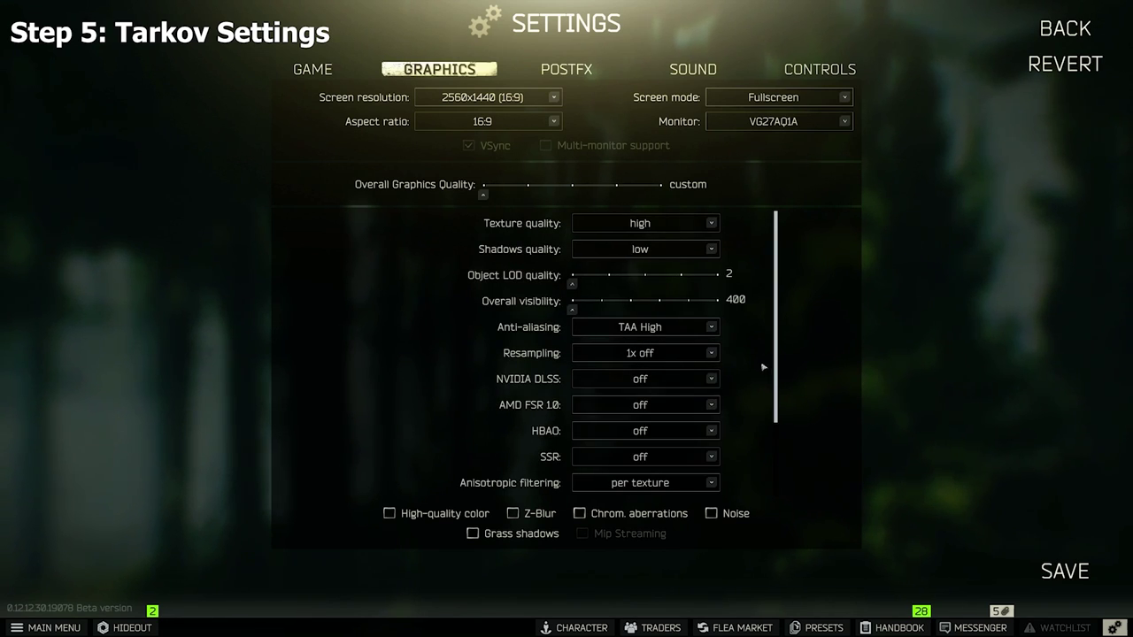
Set NVIDIA Reflex Low Latency to on in the graphics settings
scroll(535, 420, "down", 4)
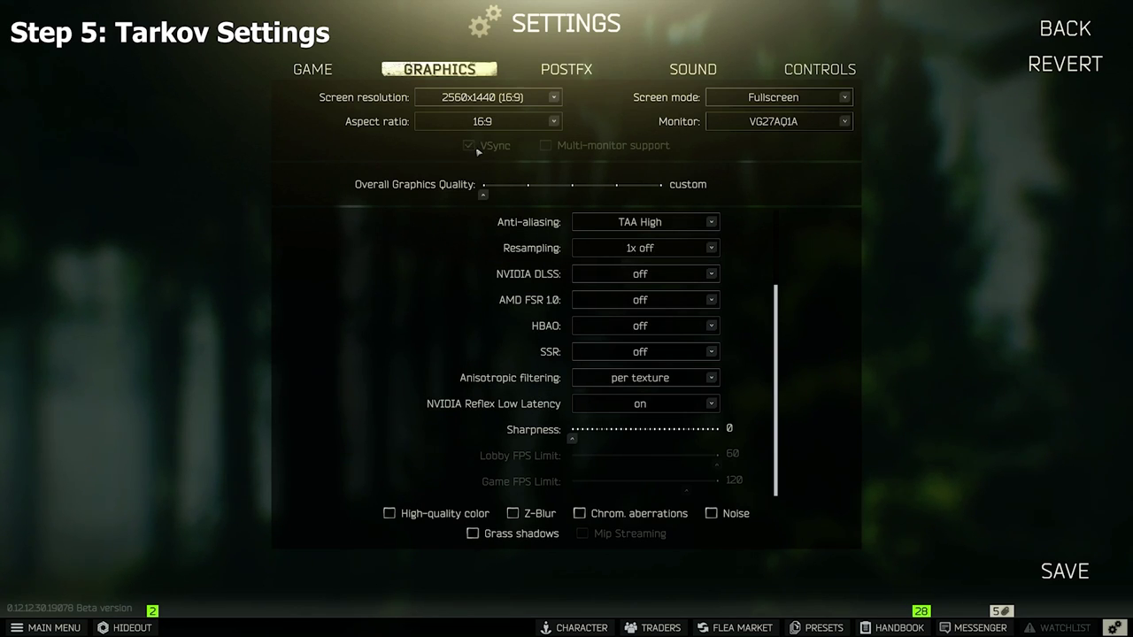
left_click(614, 410)
left_click(651, 431)
left_click(632, 405)
left_click(651, 434)
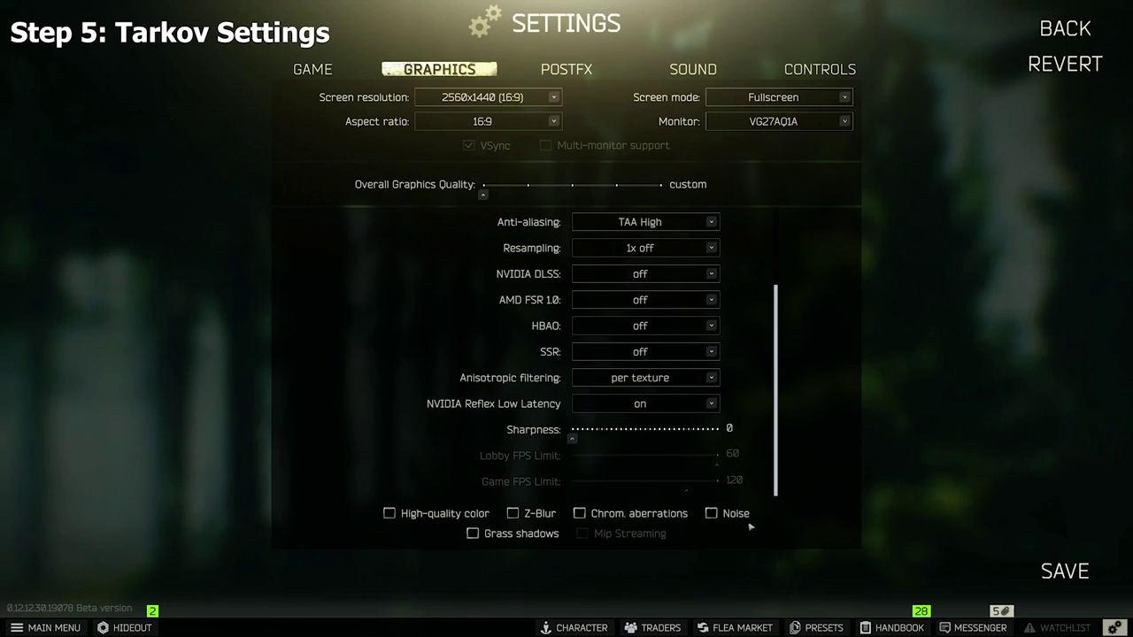
Review the PostFX and Sound settings and save the game settings
scroll(561, 437, "up", 3)
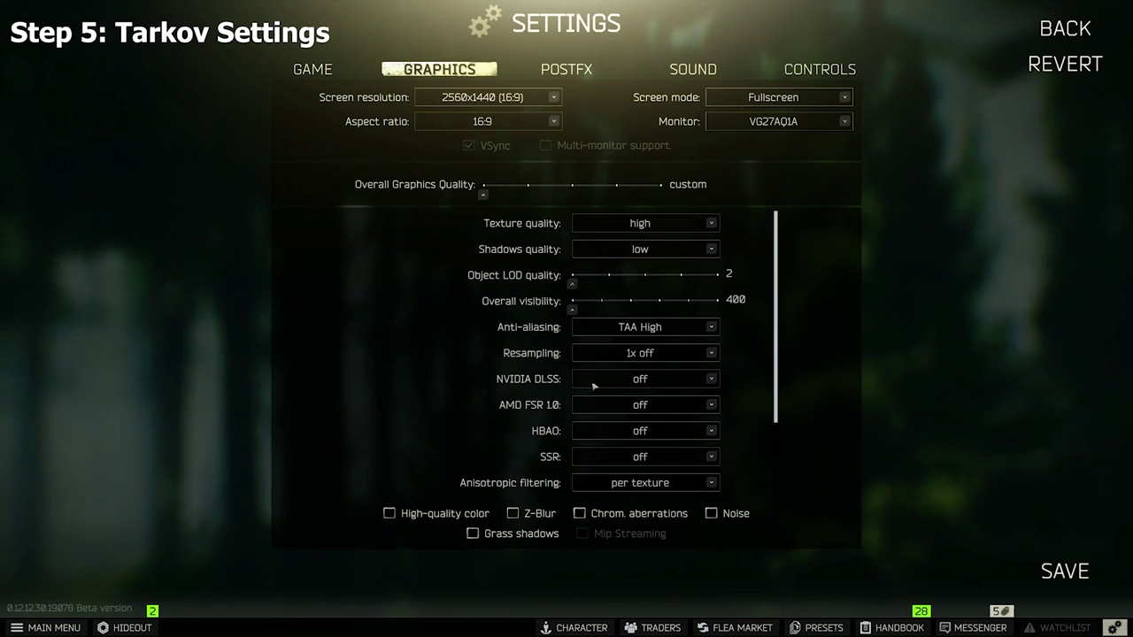
left_click(584, 69)
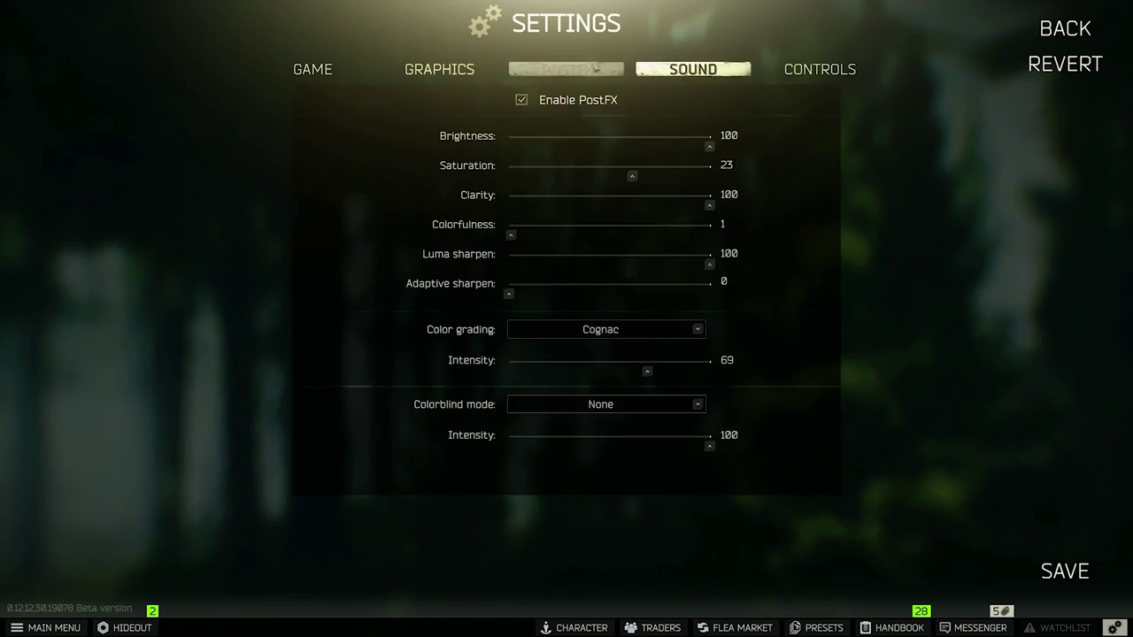
left_click(699, 69)
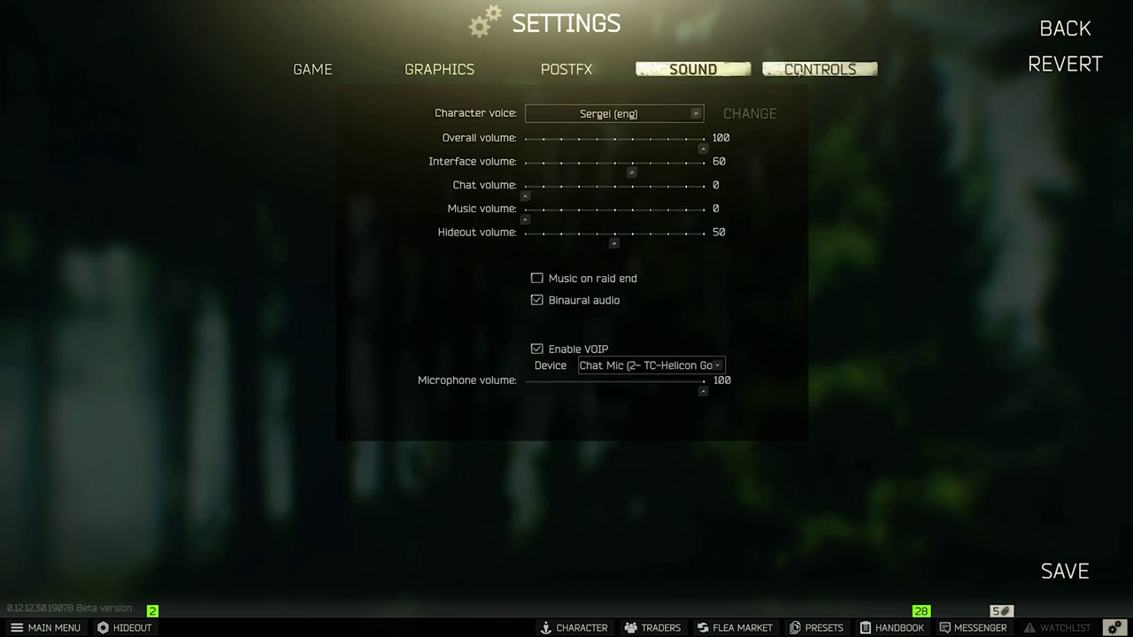
left_click(1060, 568)
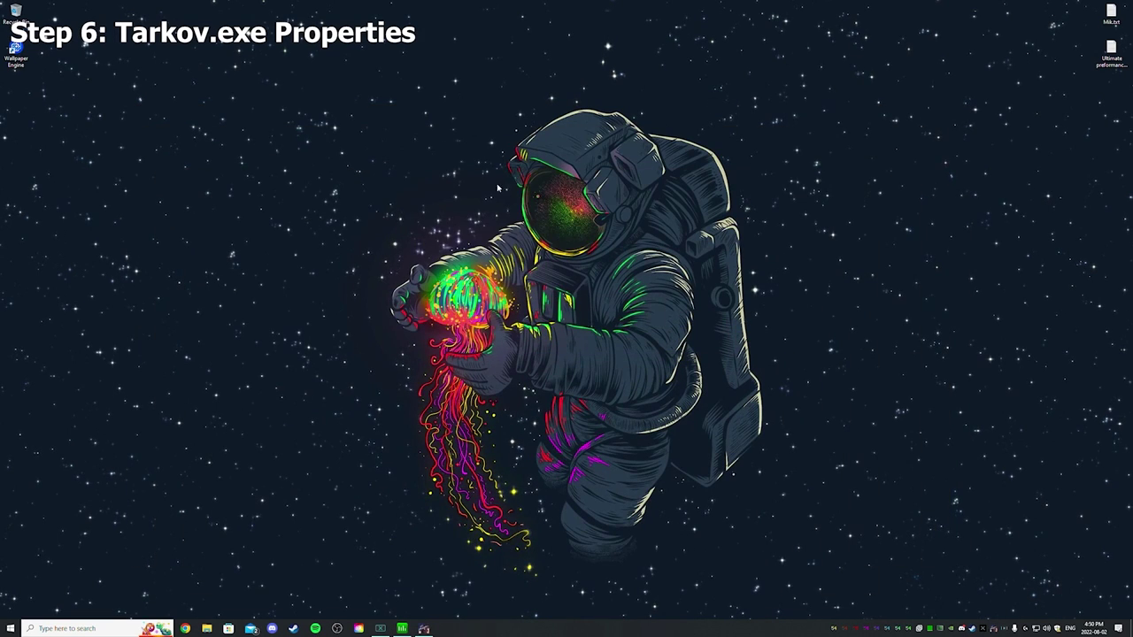
Open the EFT folder inside Battlestate Games on the C: drive in File Explorer
key("super+e")
double_click(243, 390)
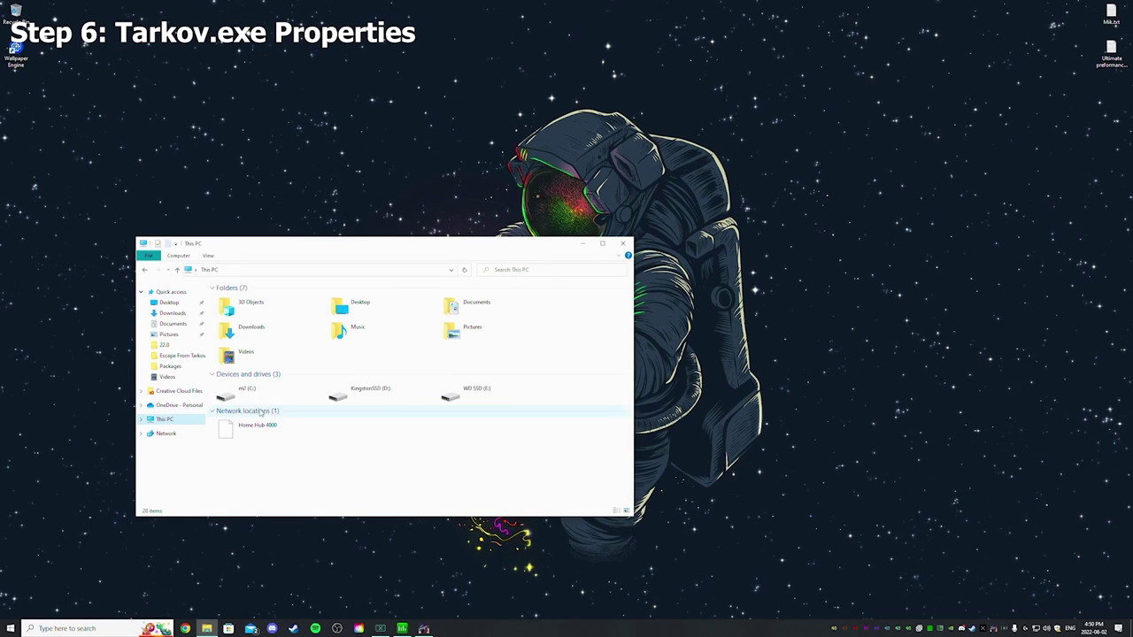
double_click(259, 400)
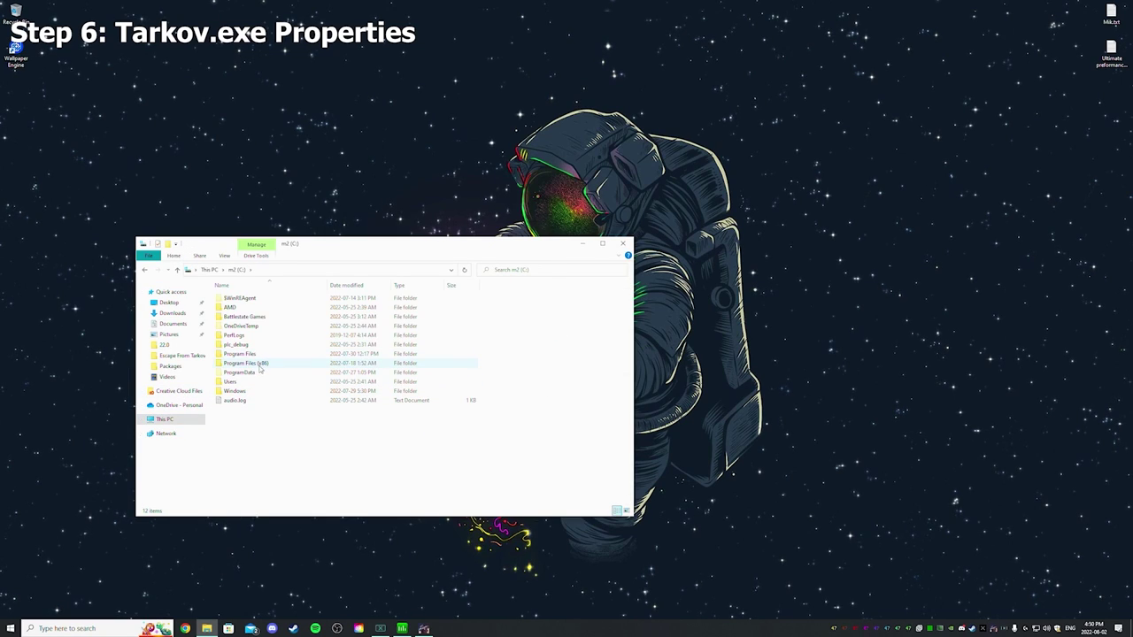
double_click(252, 317)
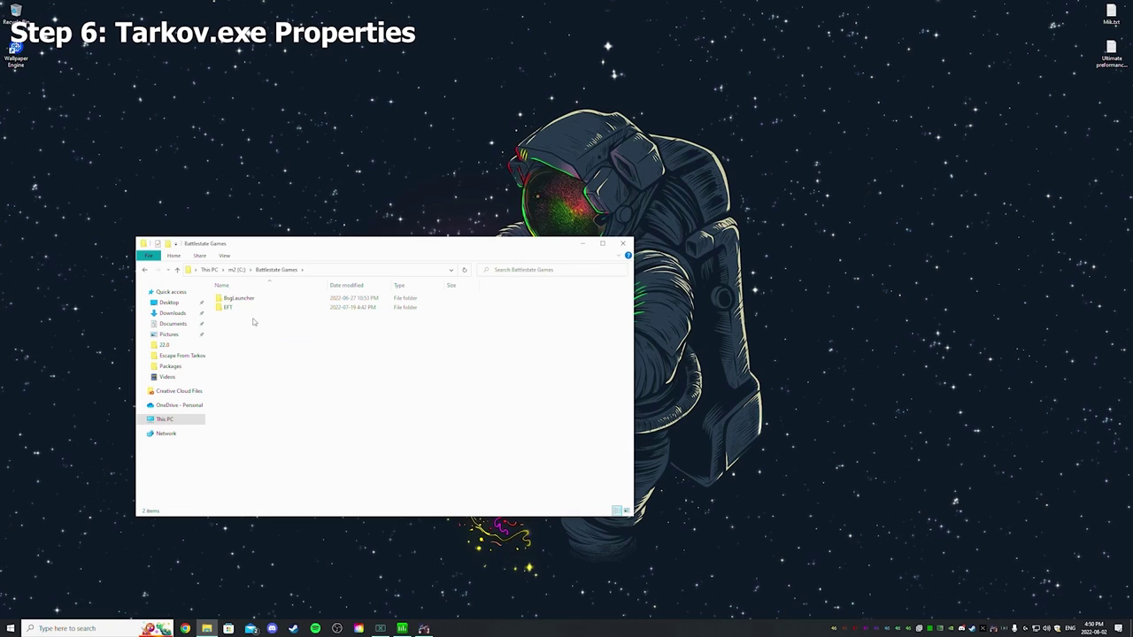
double_click(248, 301)
Check the fullscreen optimization and high DPI scaling override in the compatibility properties of EscapeFromTarkov.exe, accept them and close the folder
left_click(262, 364)
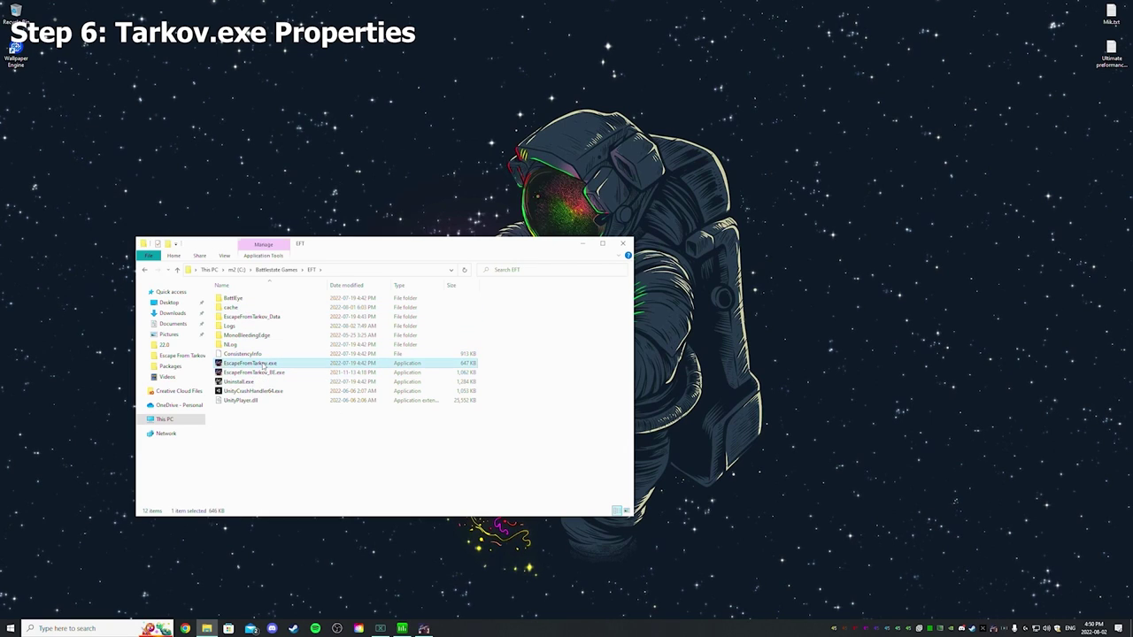
right_click(263, 364)
left_click(292, 567)
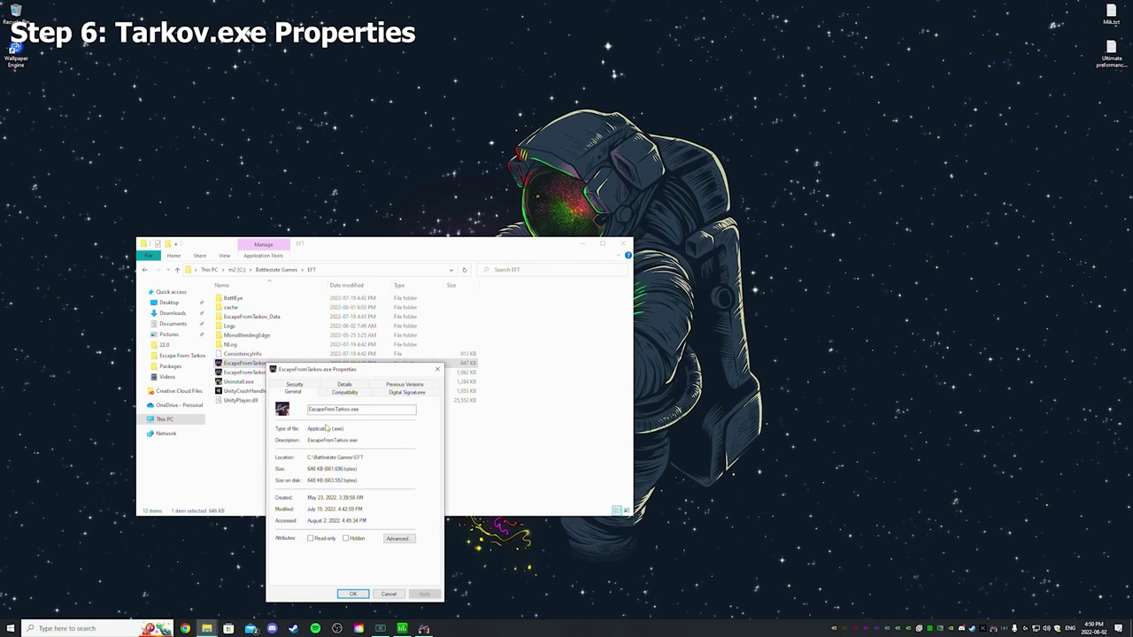
left_click(340, 394)
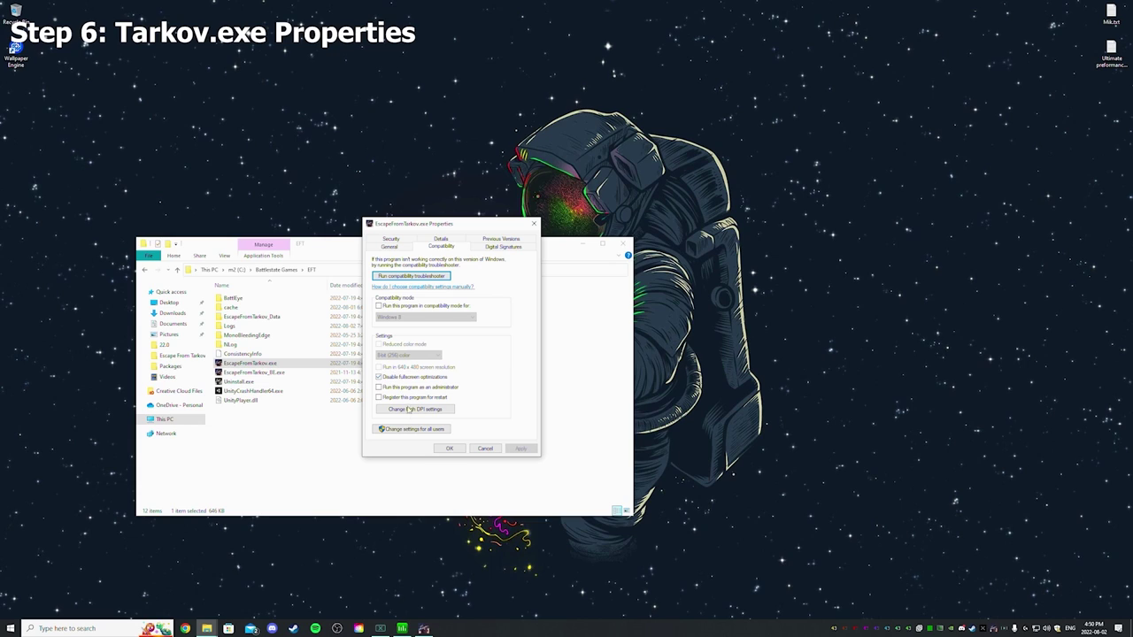
left_click(412, 410)
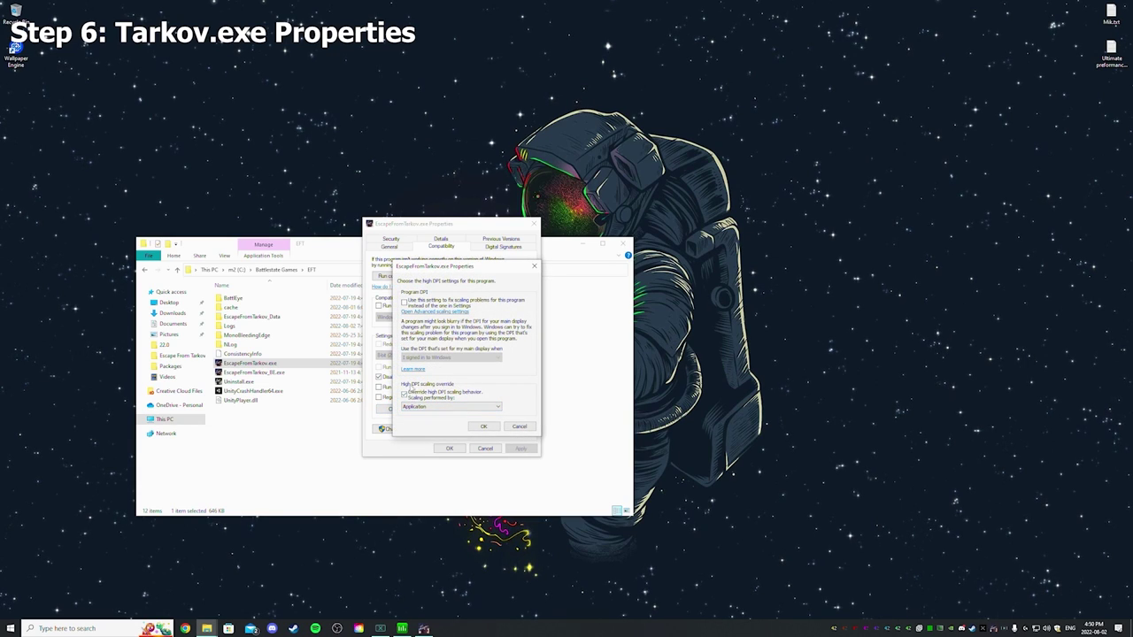
left_click(485, 426)
left_click(446, 449)
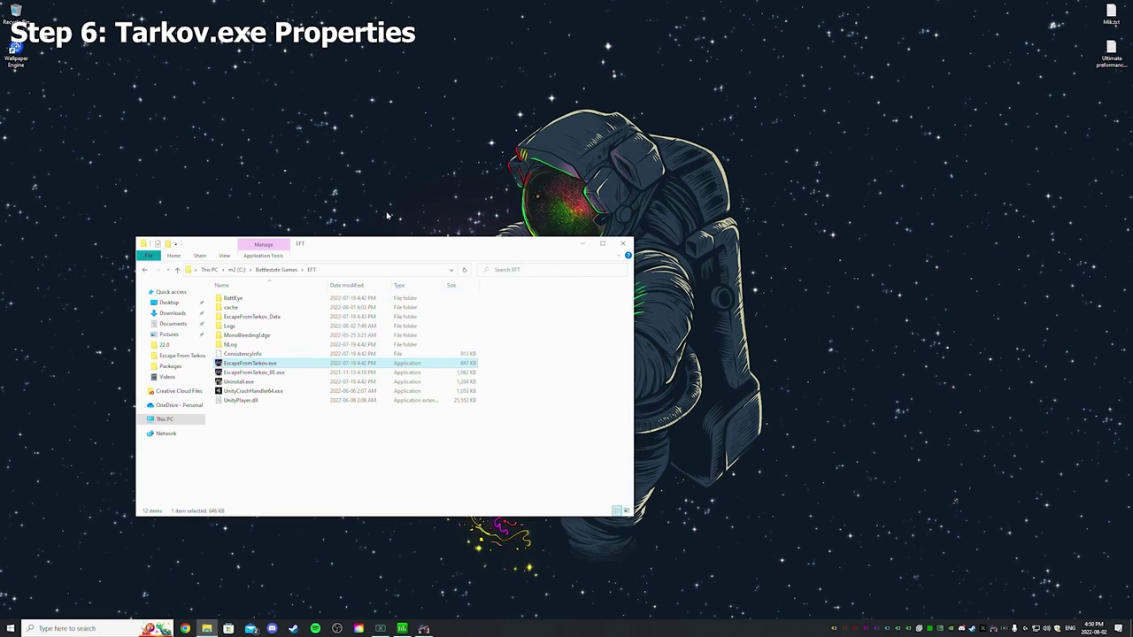
left_click(625, 243)
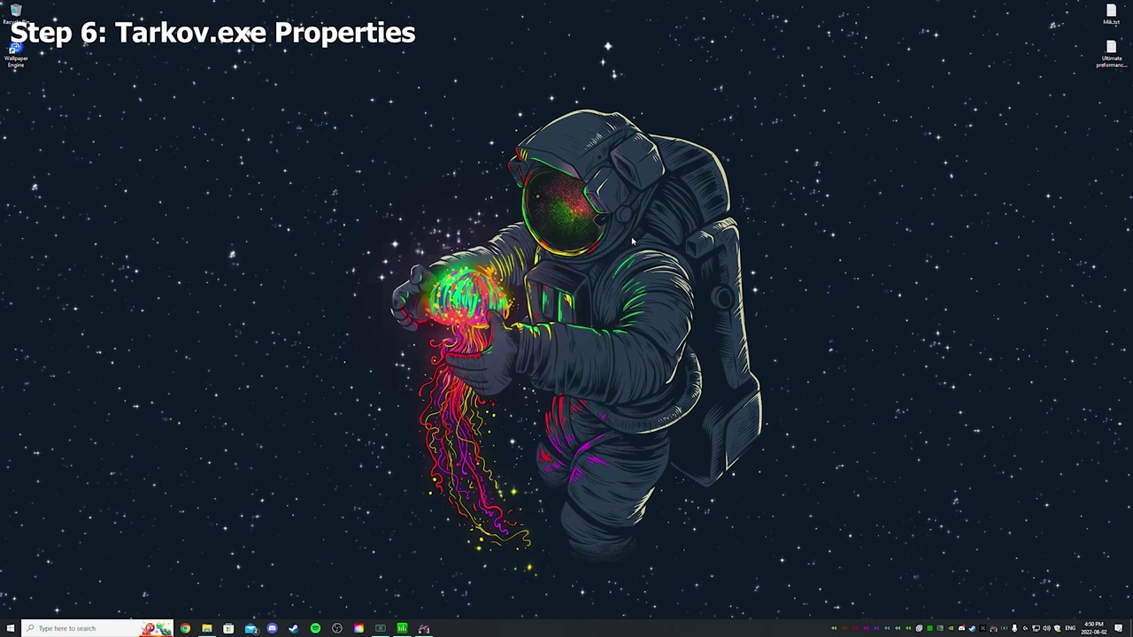
Switch to Intelligent standby list cleaner, examine its purge conditions, timer resolution, polling rate and startup options, and put its window away
left_click(942, 629)
left_click_drag(219, 78, 409, 136)
right_click(647, 192)
right_click(678, 224)
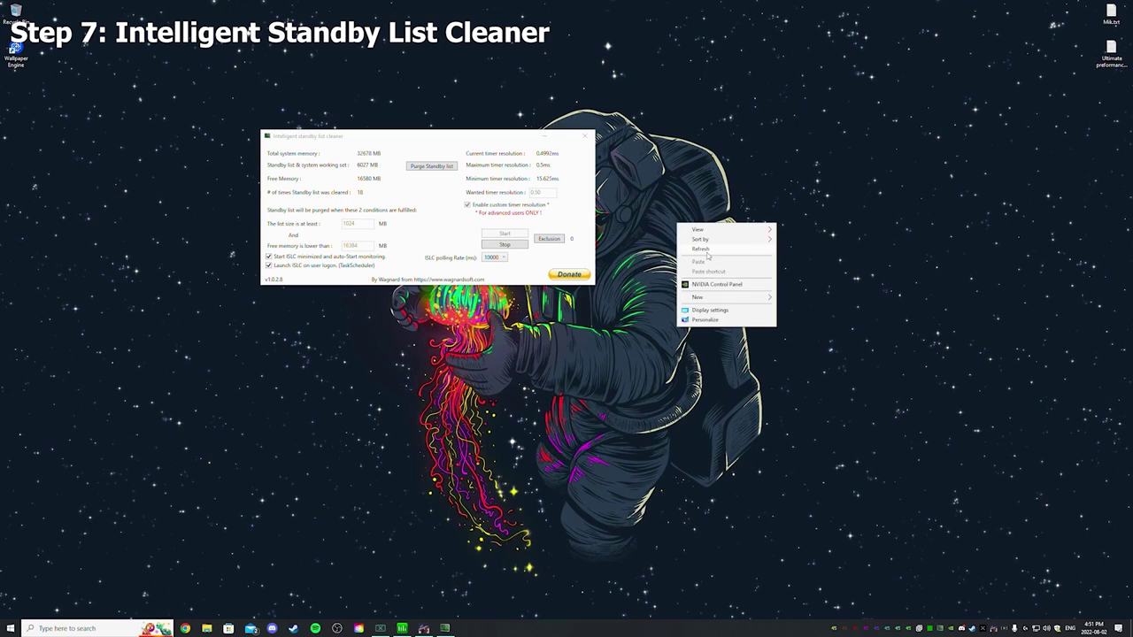
left_click(595, 228)
left_click_drag(301, 139, 371, 215)
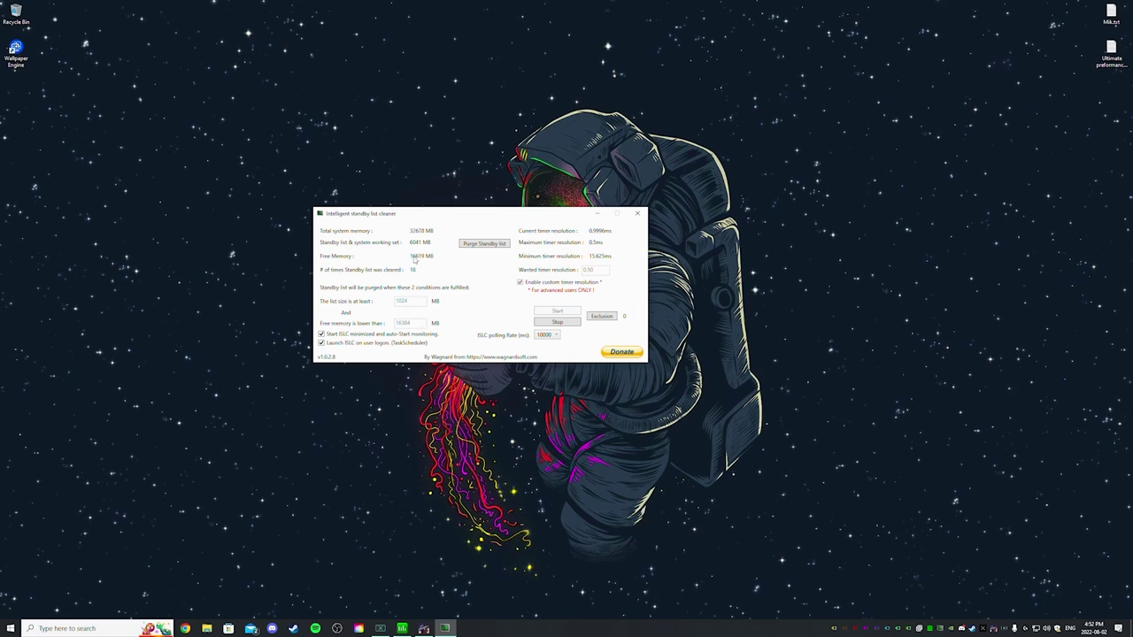
right_click(414, 257)
left_click(412, 205)
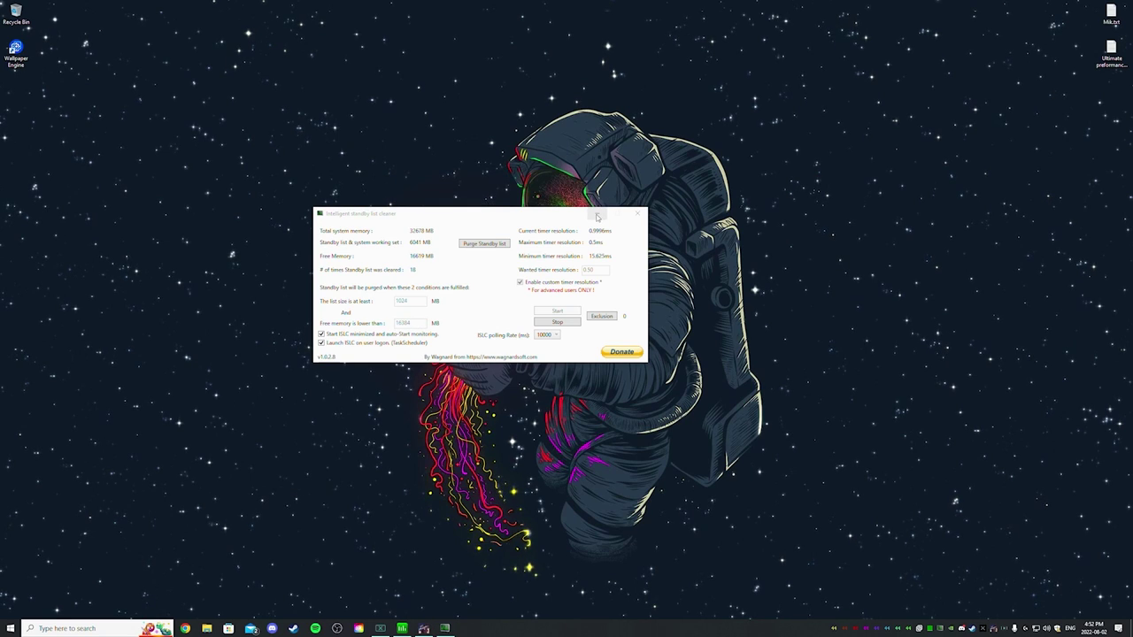
mouse_move(372, 215)
left_mouse_down()
mouse_move(353, 207)
mouse_move(359, 227)
left_mouse_up()
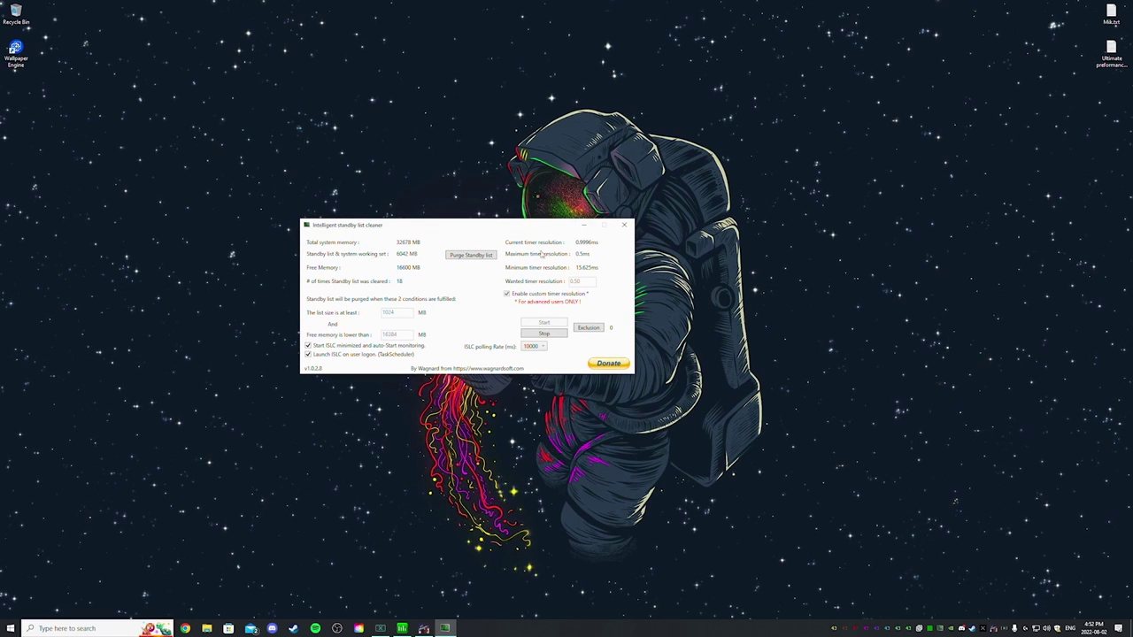
left_click(583, 224)
right_click(543, 249)
key("Escape")
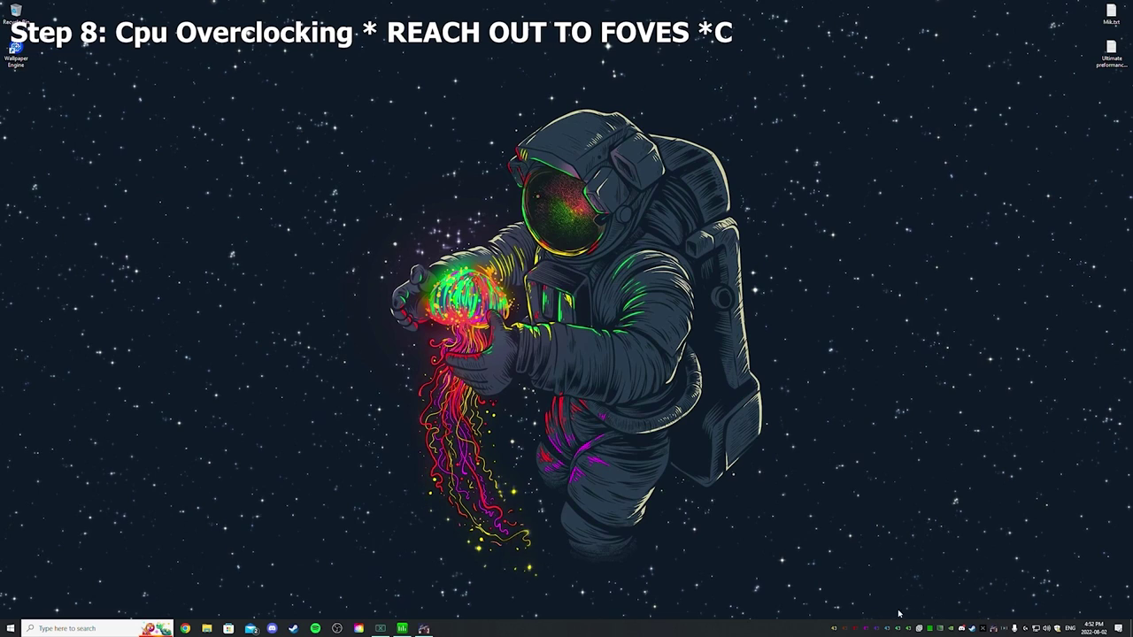
right_click(391, 548)
key("Escape")
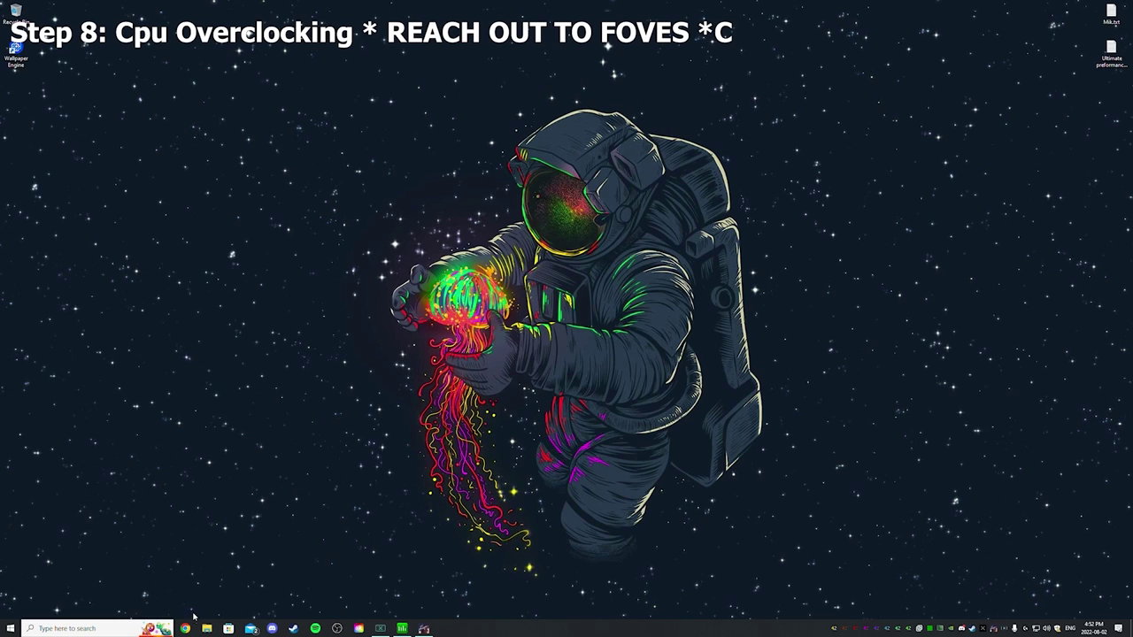
right_click(224, 438)
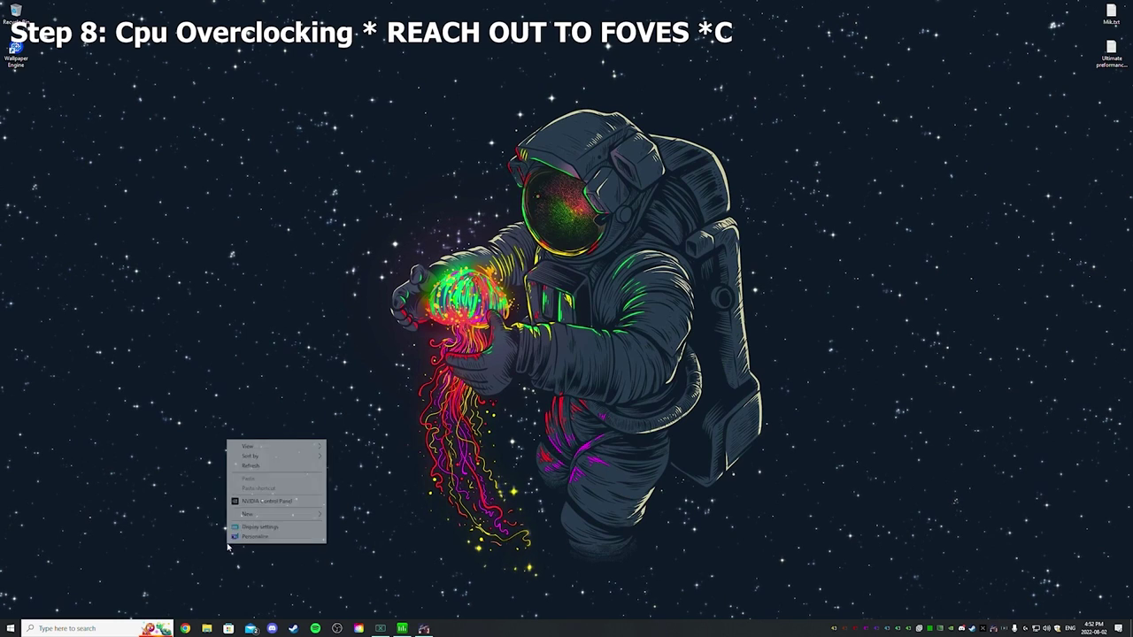
left_click(264, 469)
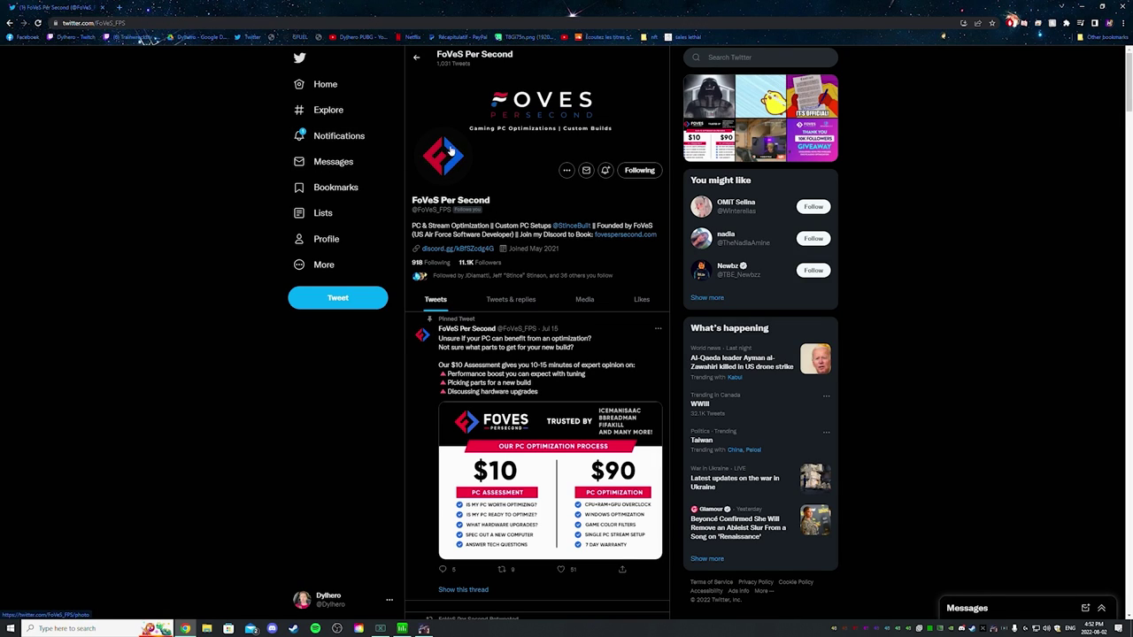
Examine the FoVeS Per Second Twitter profile and its pinned tweet on PC assessment and optimization services, and return to the desktop
scroll(506, 268, "down", 1)
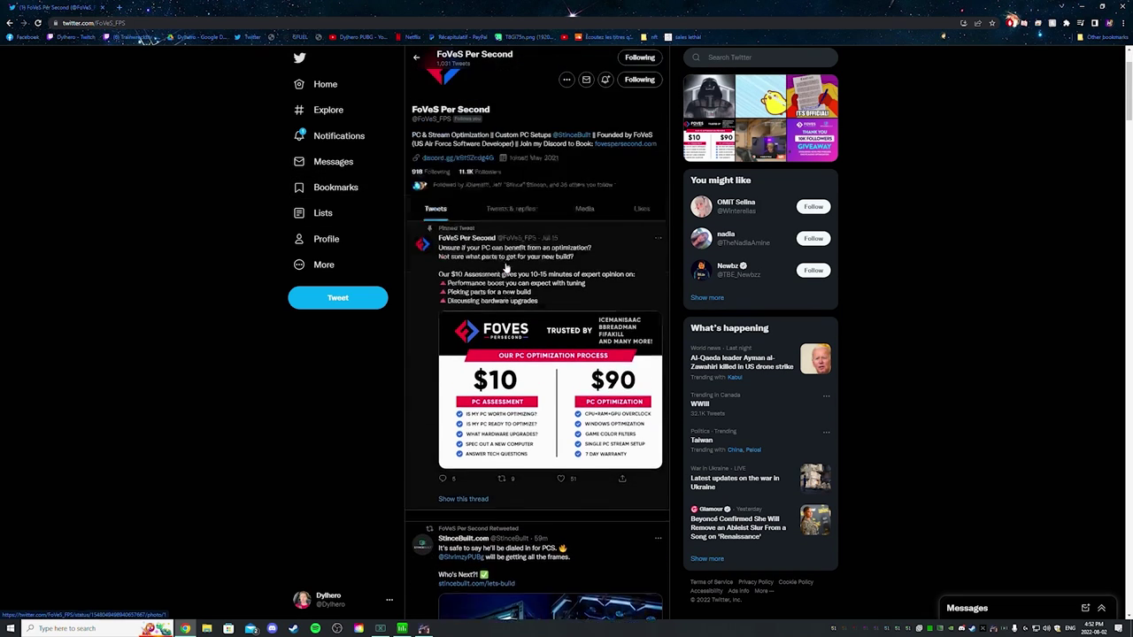
scroll(506, 268, "up", 1)
scroll(522, 276, "down", 1)
scroll(531, 282, "up", 1)
scroll(551, 290, "down", 3)
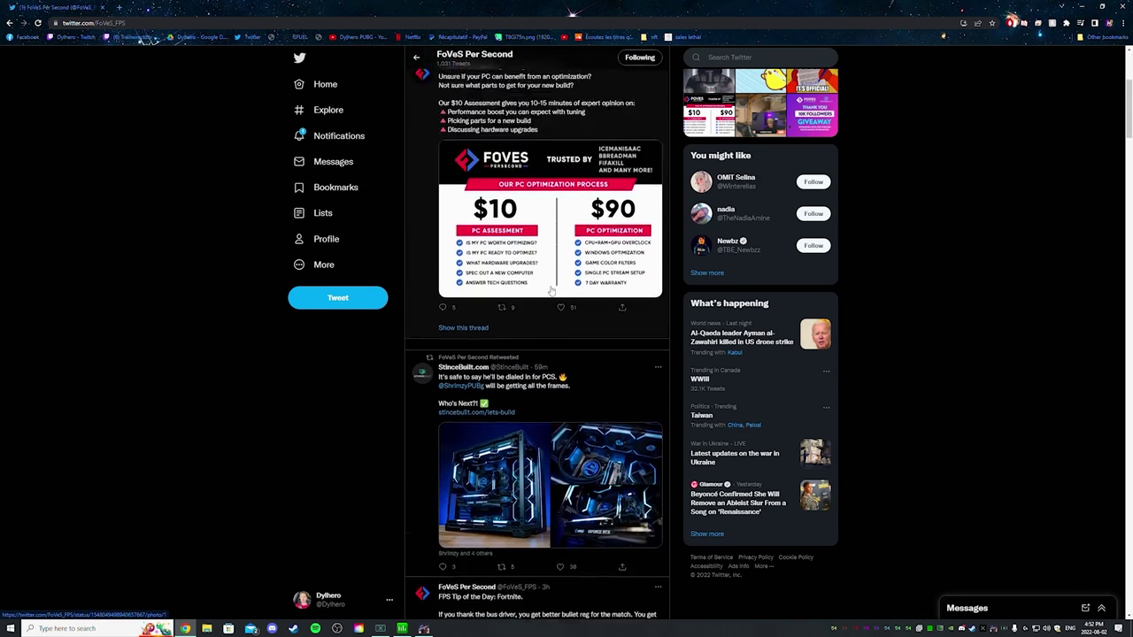
scroll(551, 290, "up", 3)
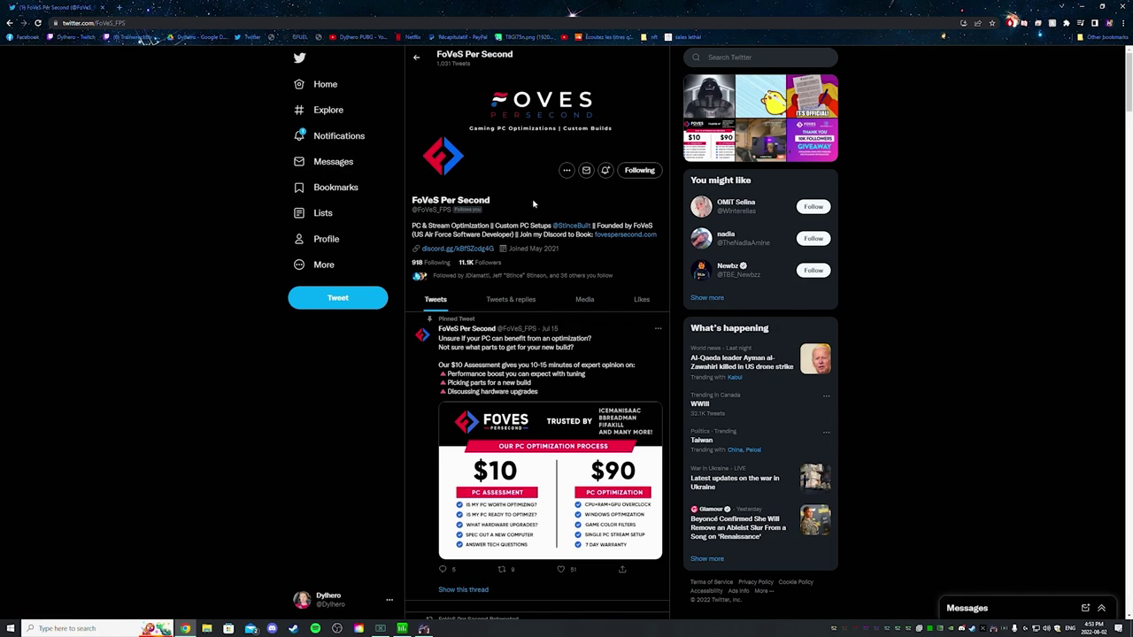
scroll(493, 261, "down", 2)
scroll(494, 261, "up", 2)
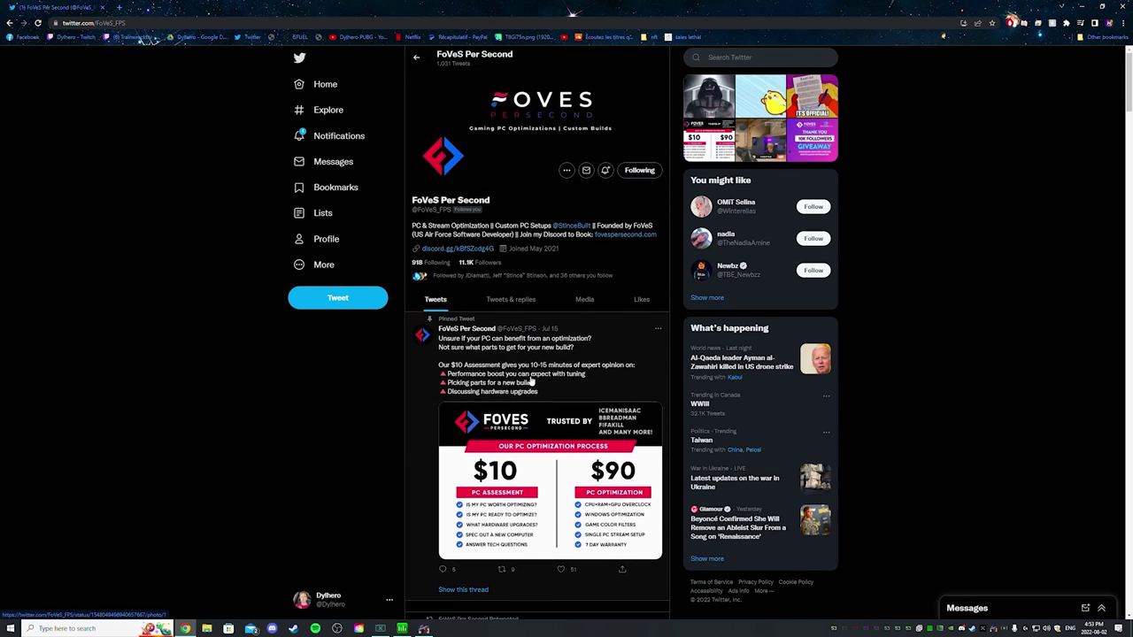
key("super+d")
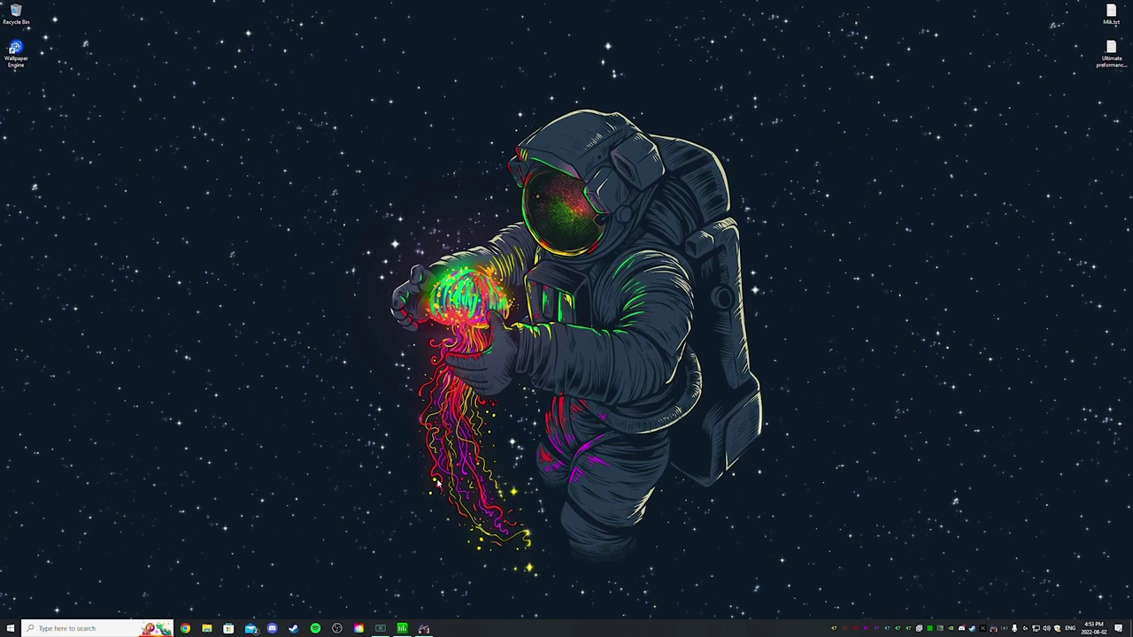
right_click(470, 458)
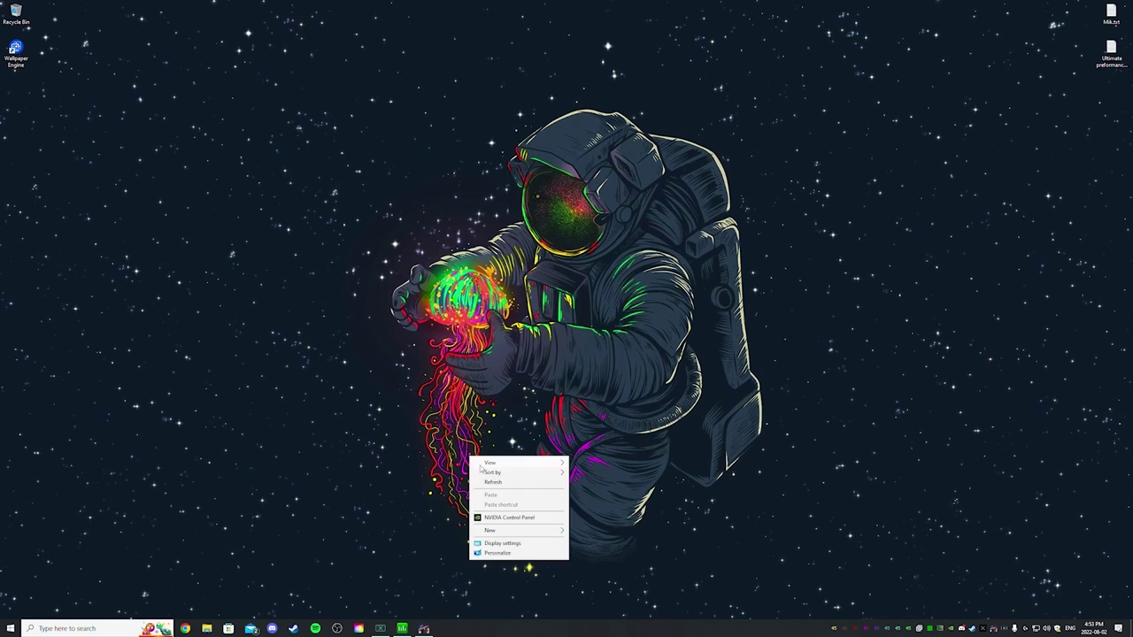
left_click(493, 482)
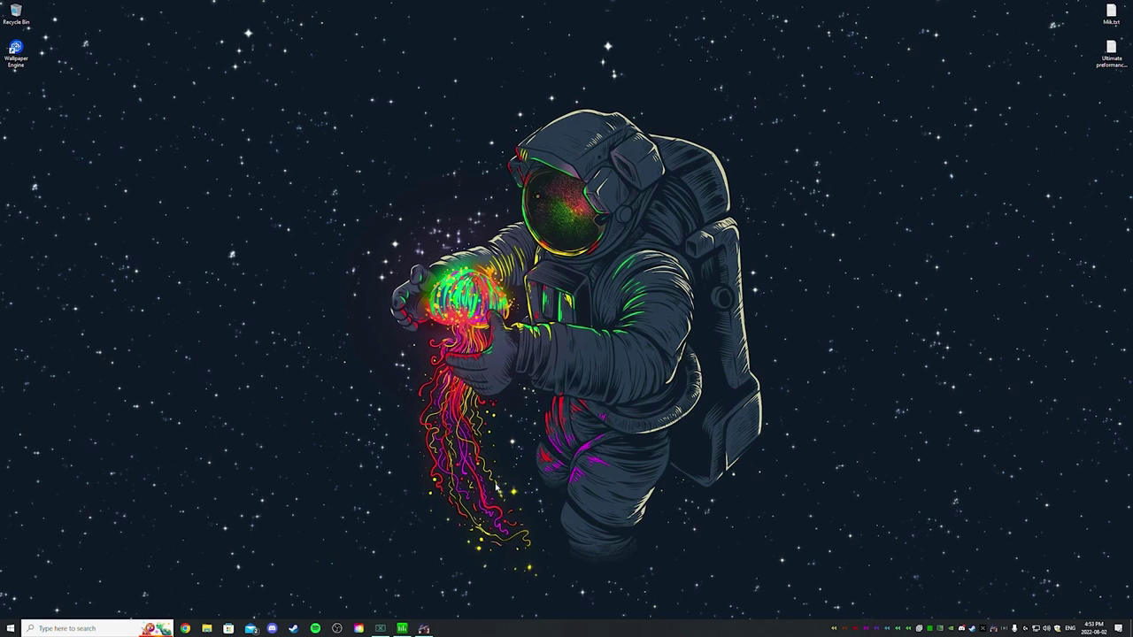